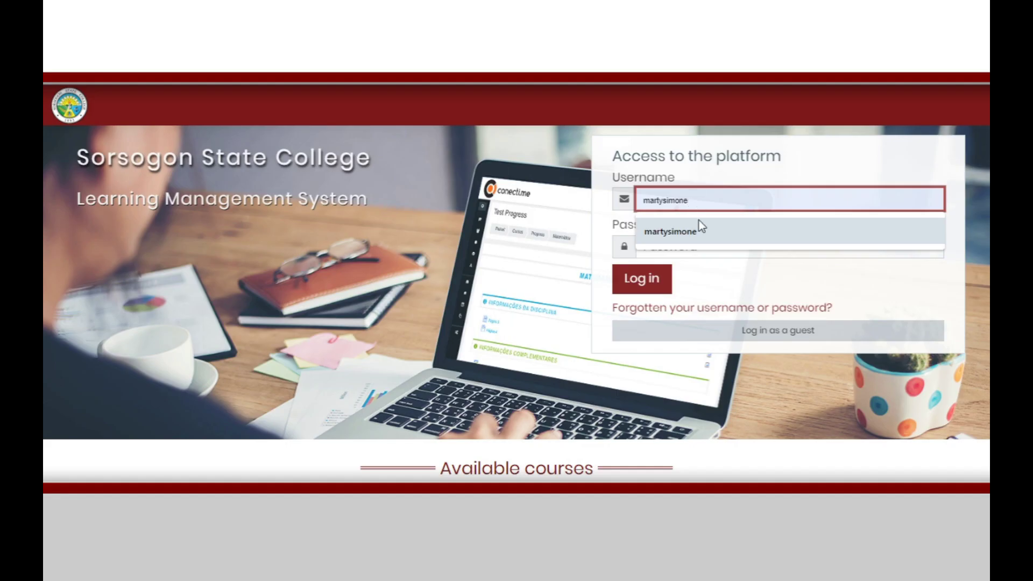
Step: Log in using the saved username suggestion and the account password
click(699, 222)
click(679, 249)
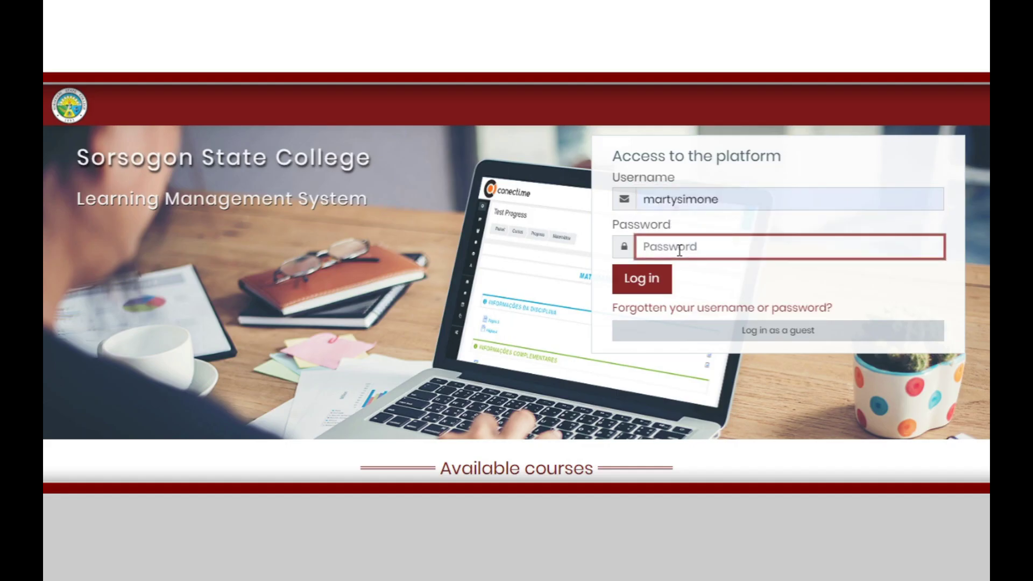
text(*************)
click(655, 278)
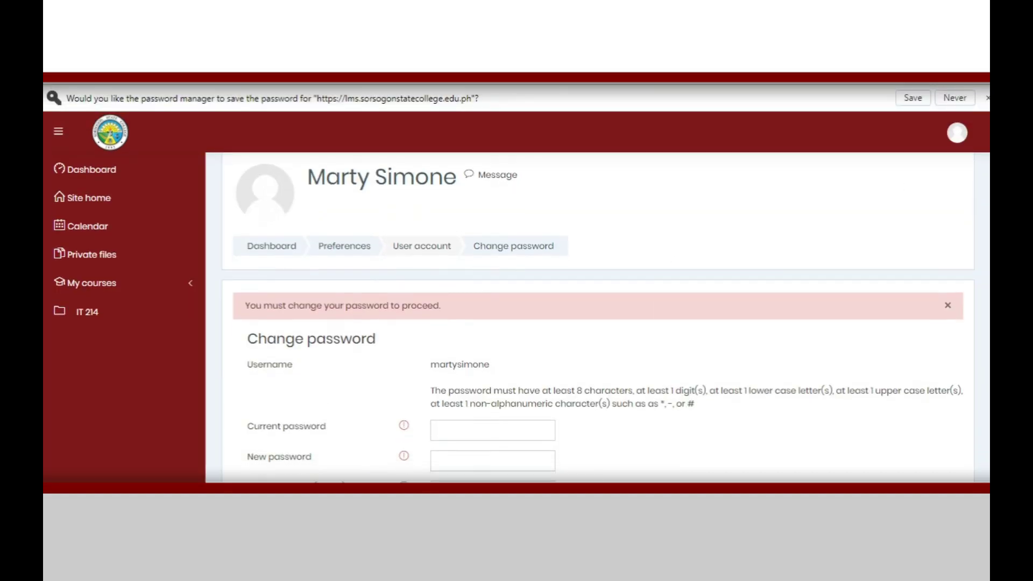
Step: Review the Change password page's fields and focus the Current password box
scroll(597, 318, down, 1)
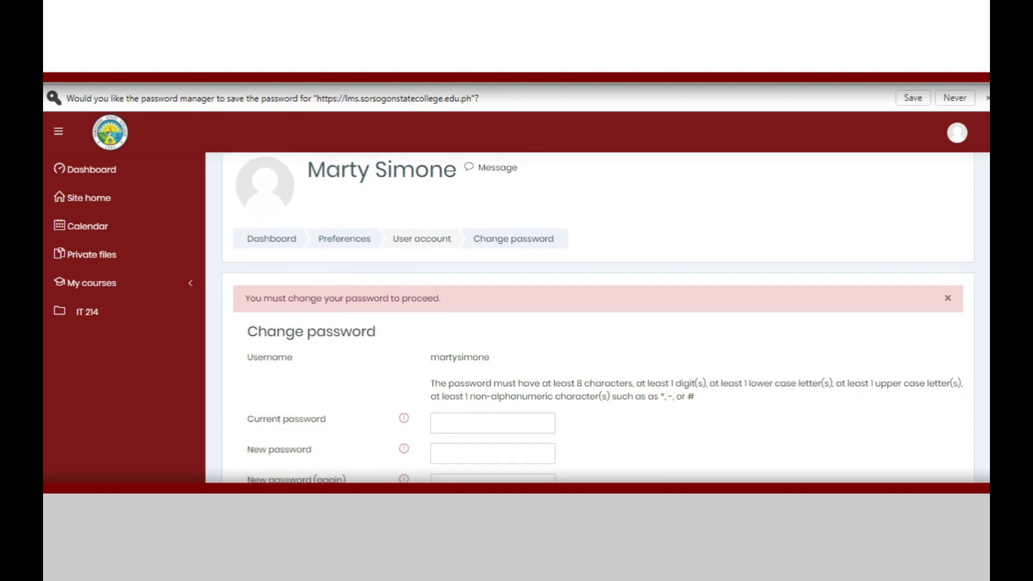
scroll(597, 319, down, 3)
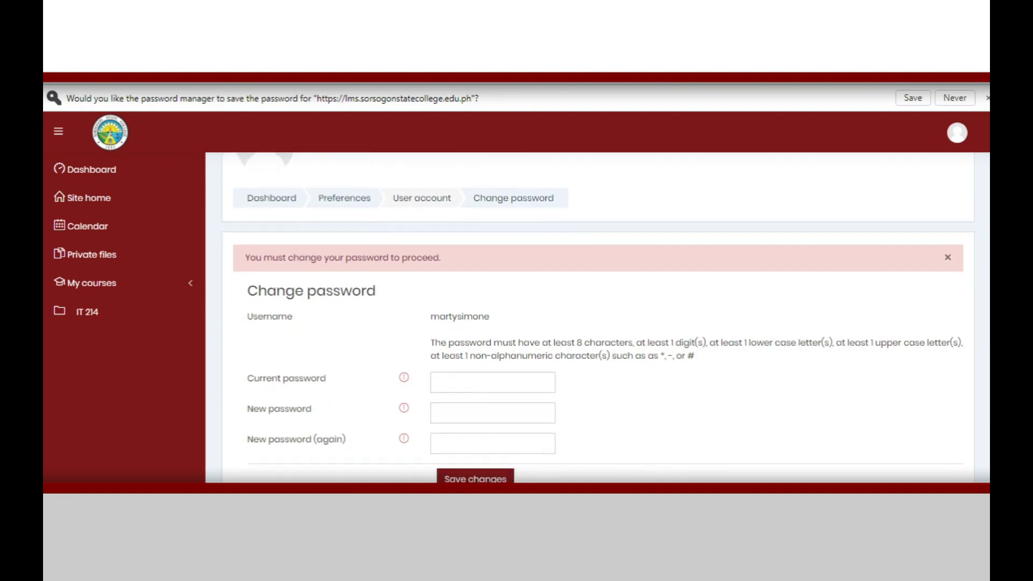
scroll(597, 318, up, 2)
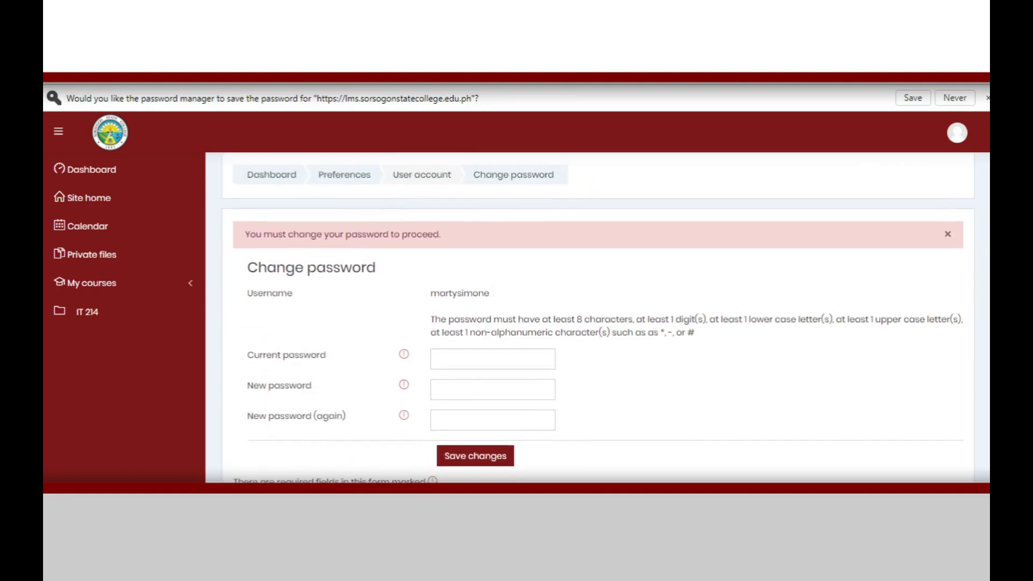
scroll(598, 319, up, 1)
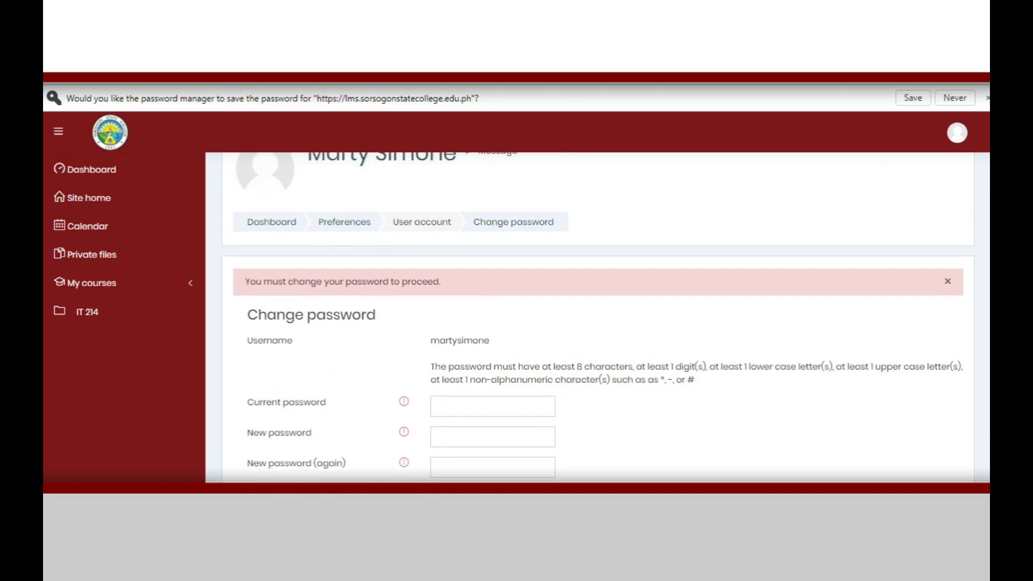
click(464, 414)
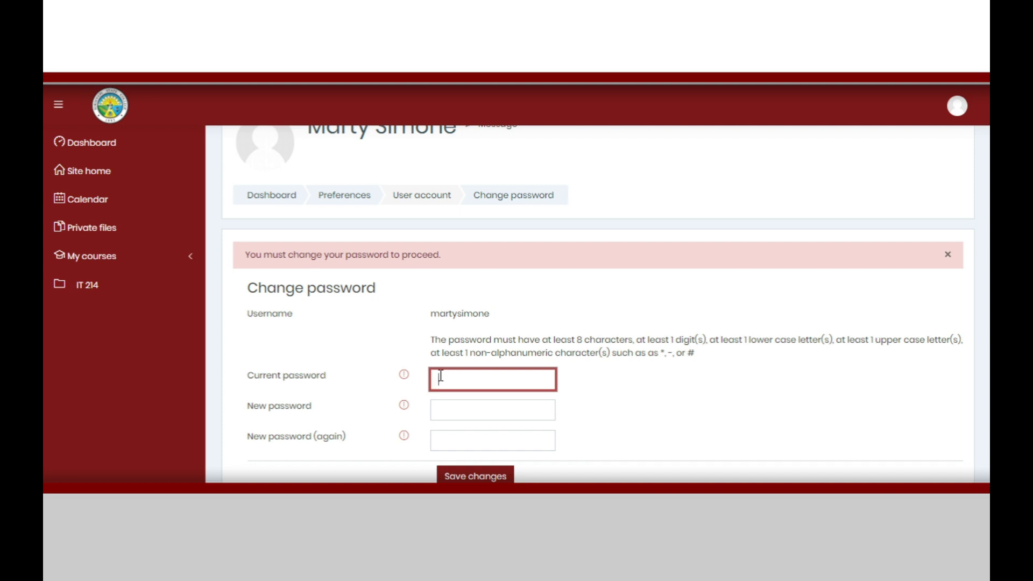
Step: Enter the current password and the new password twice, save, and continue to the Dashboard
text(••••••••••••)
click(443, 410)
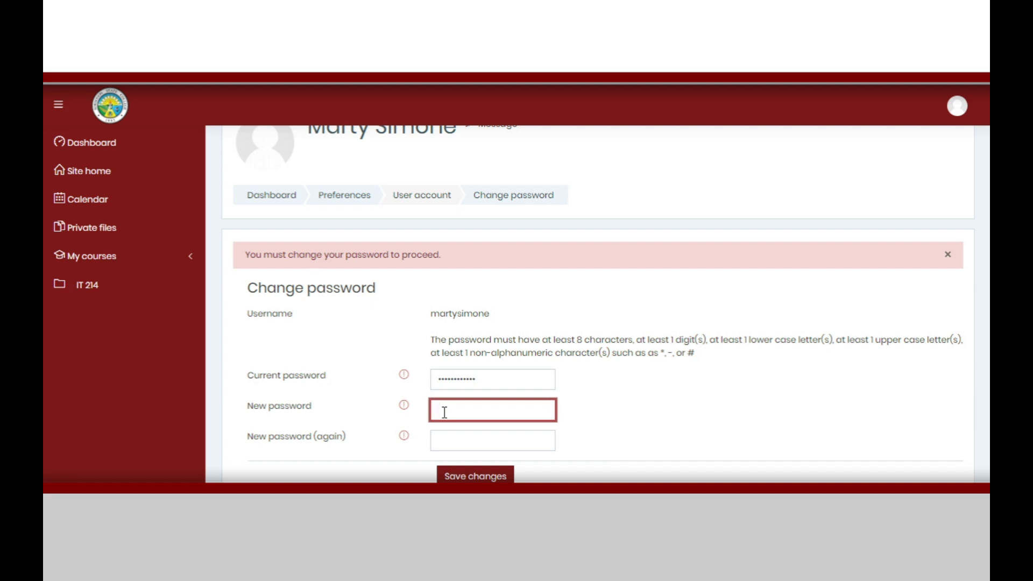
text(•••••••••••••••••)
click(460, 438)
text(•••••••)
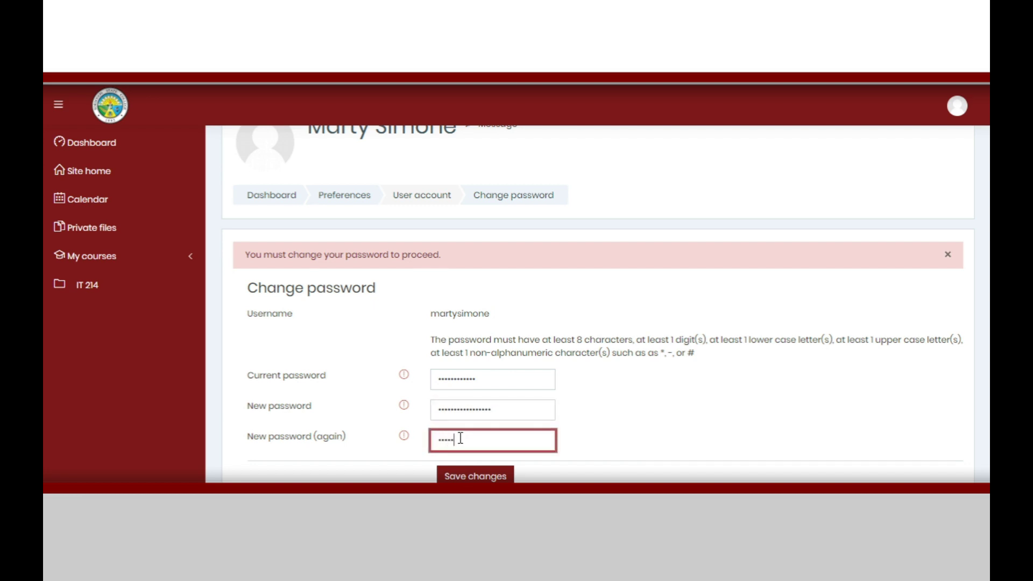
text(••••••••••••)
click(480, 477)
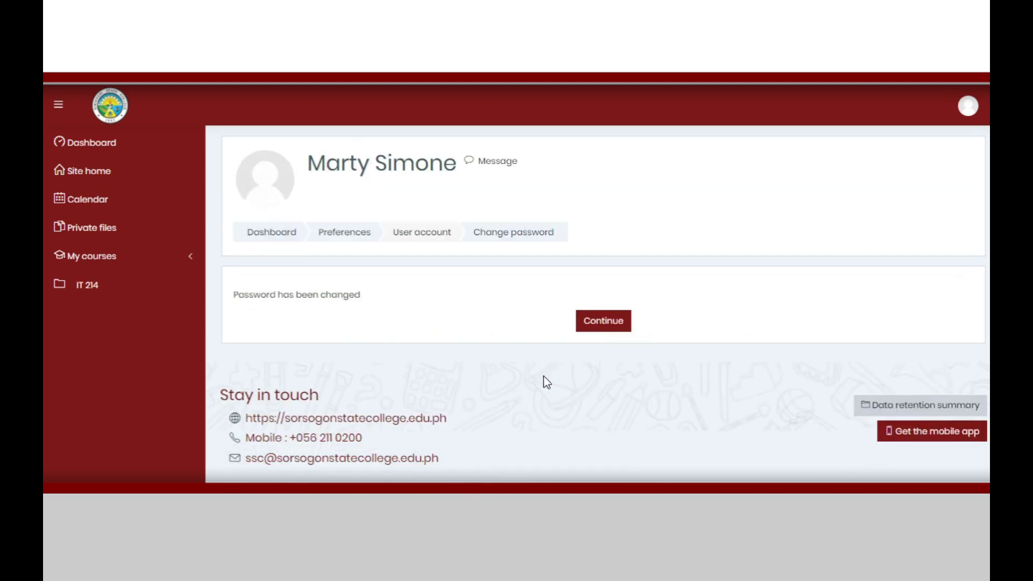
click(603, 350)
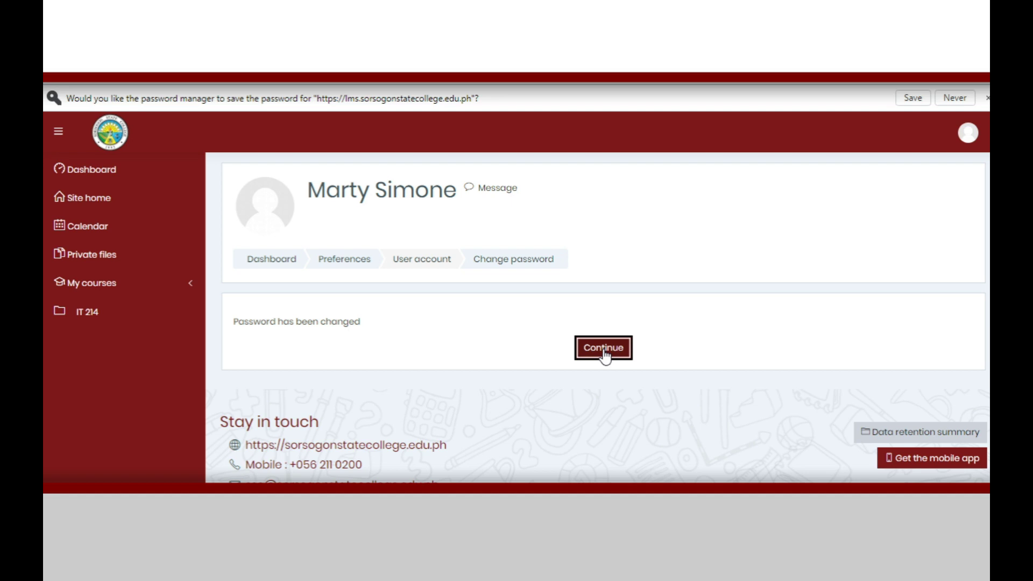
click(603, 348)
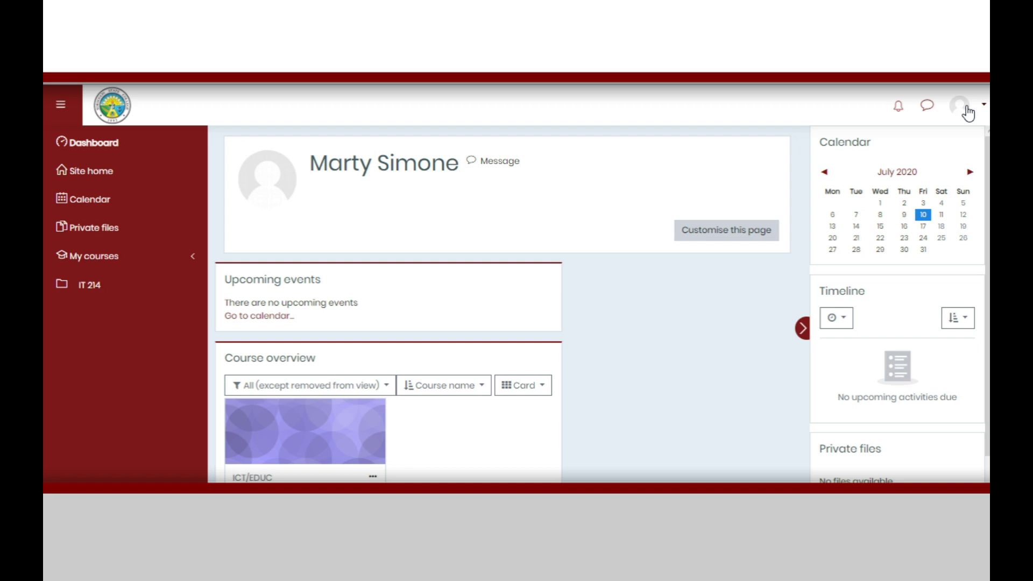
Step: Go to the Profile page from the avatar menu at the top right
click(968, 114)
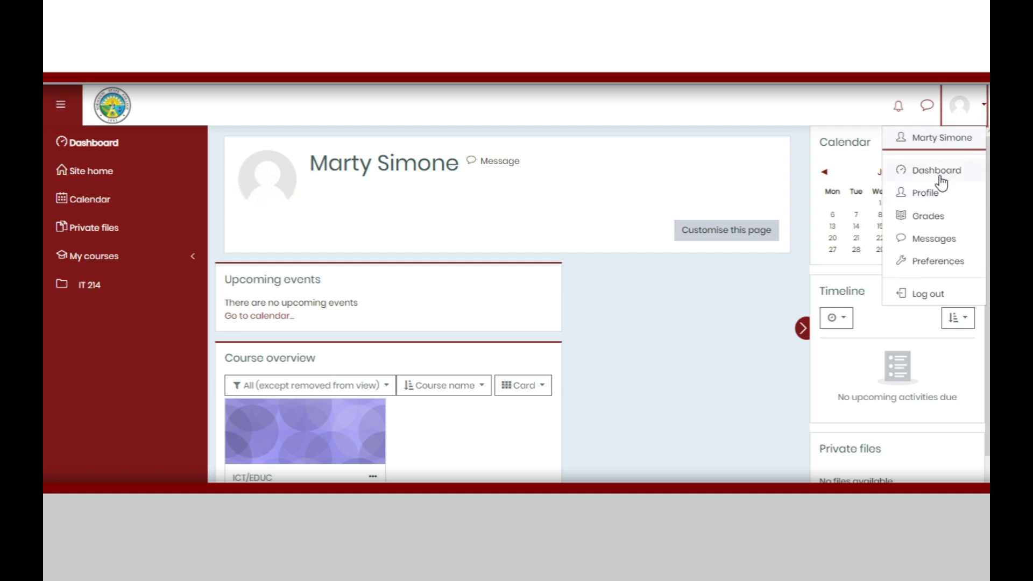
click(925, 194)
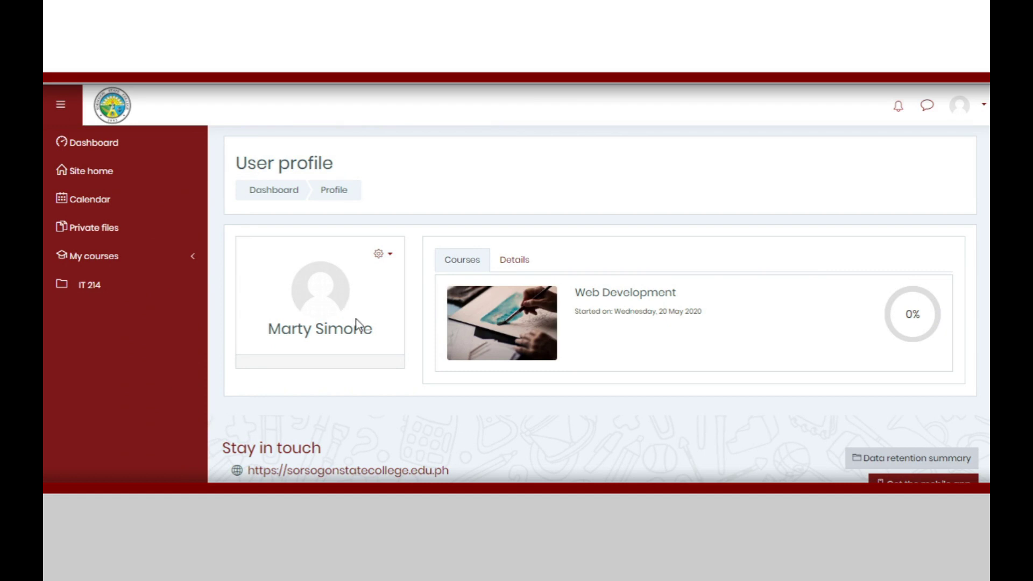
Step: Choose Edit profile from the gear menu on the profile card
click(386, 257)
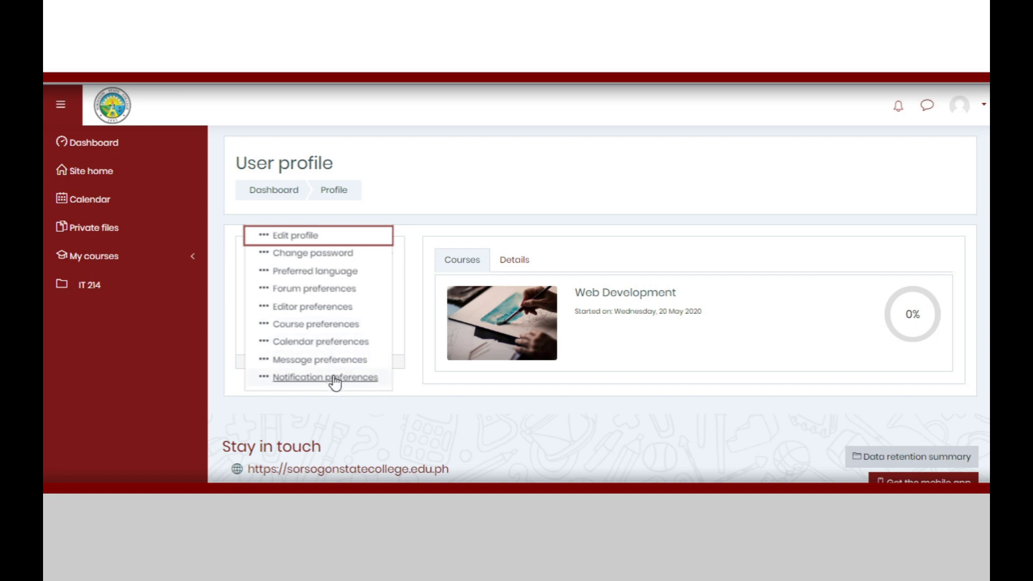
click(309, 243)
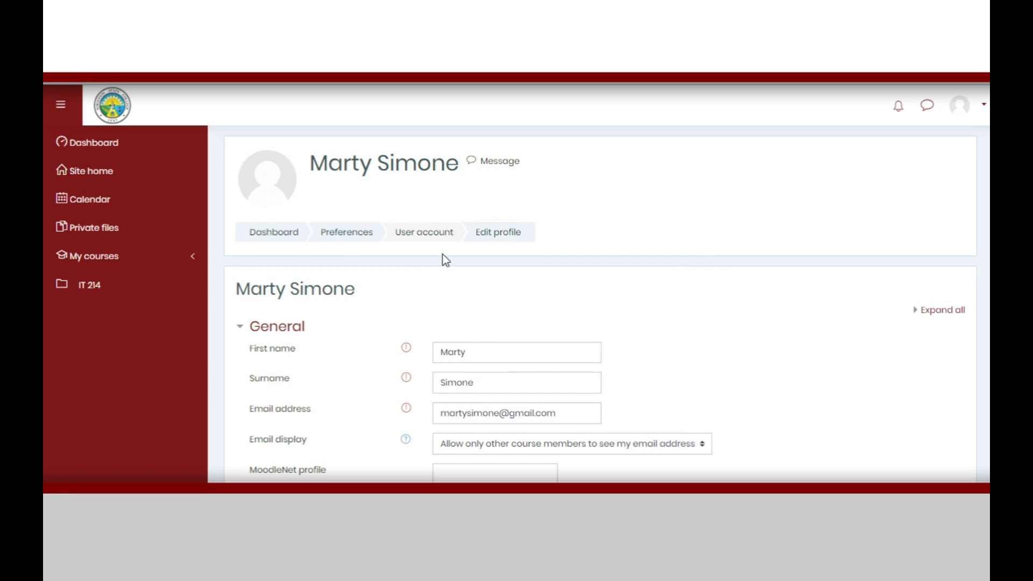
Step: Check the name and email fields and keep email visible only to course members
scroll(478, 331, down, 2)
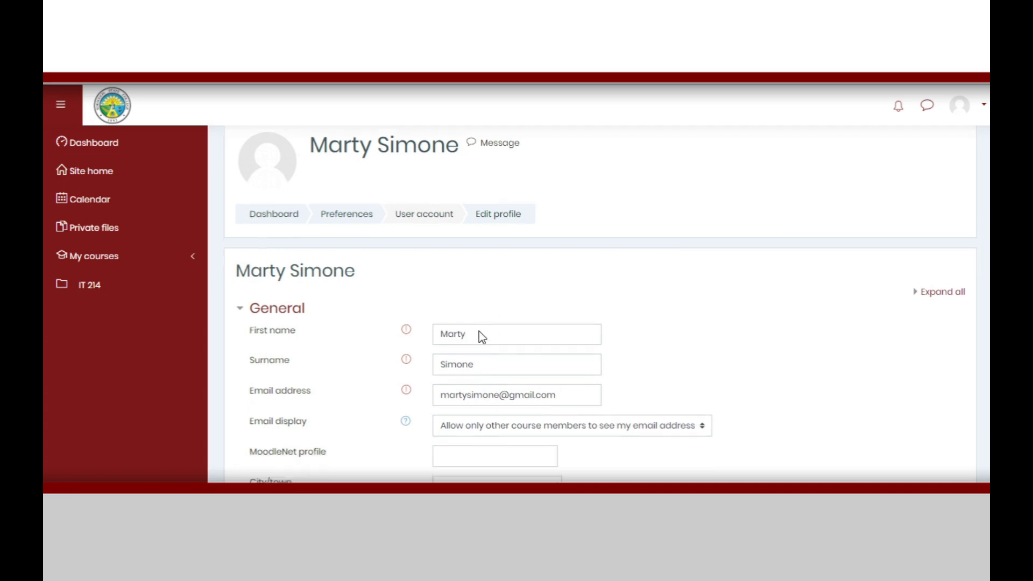
click(477, 279)
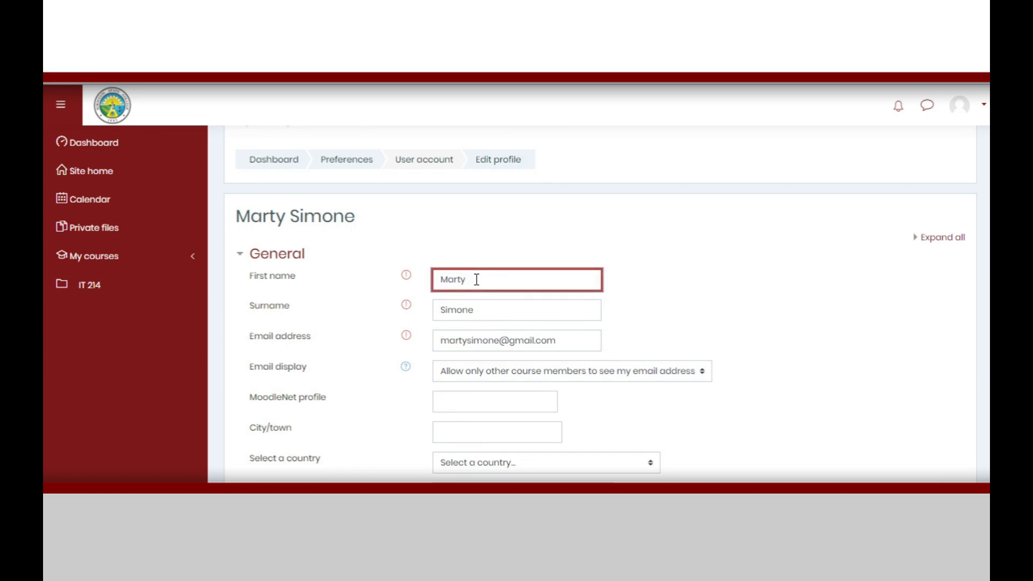
mouse_move(407, 281)
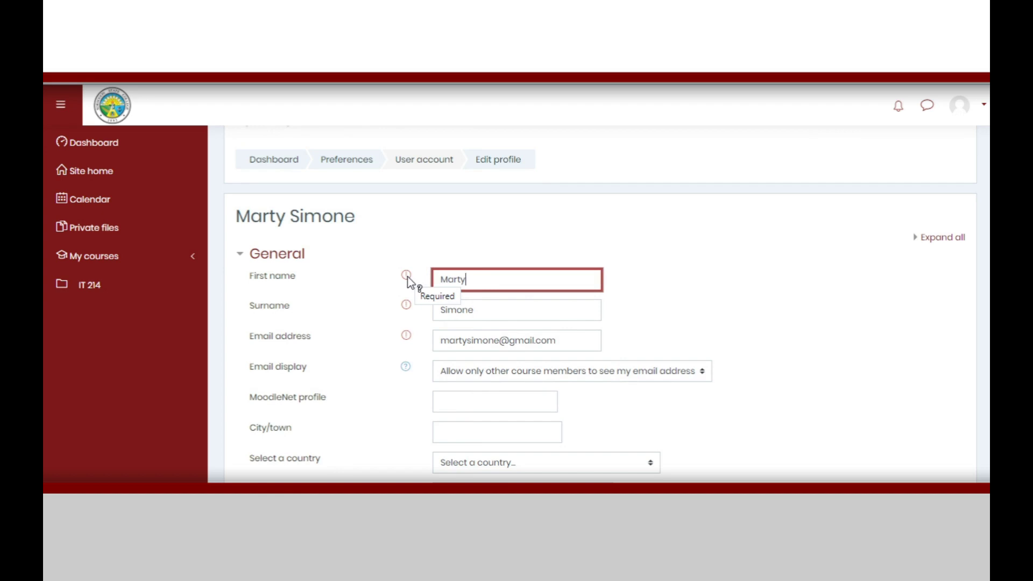
mouse_move(408, 303)
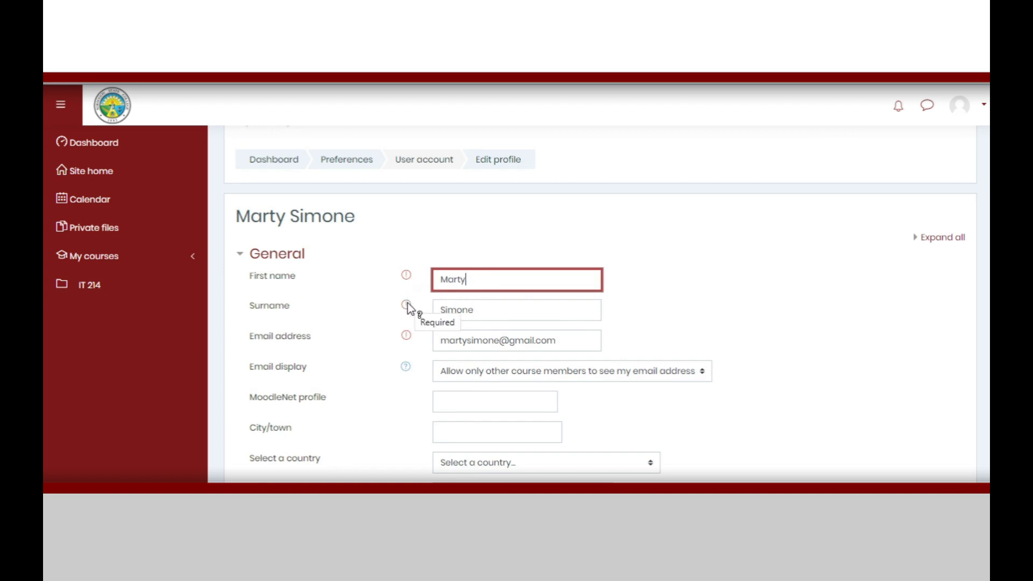
click(521, 341)
scroll(533, 338, down, 2)
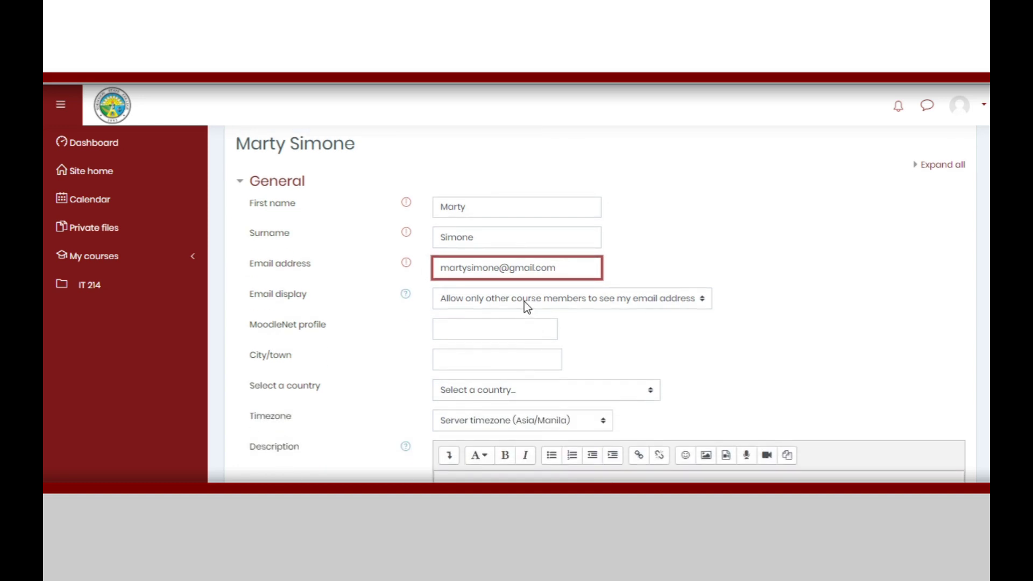
click(524, 302)
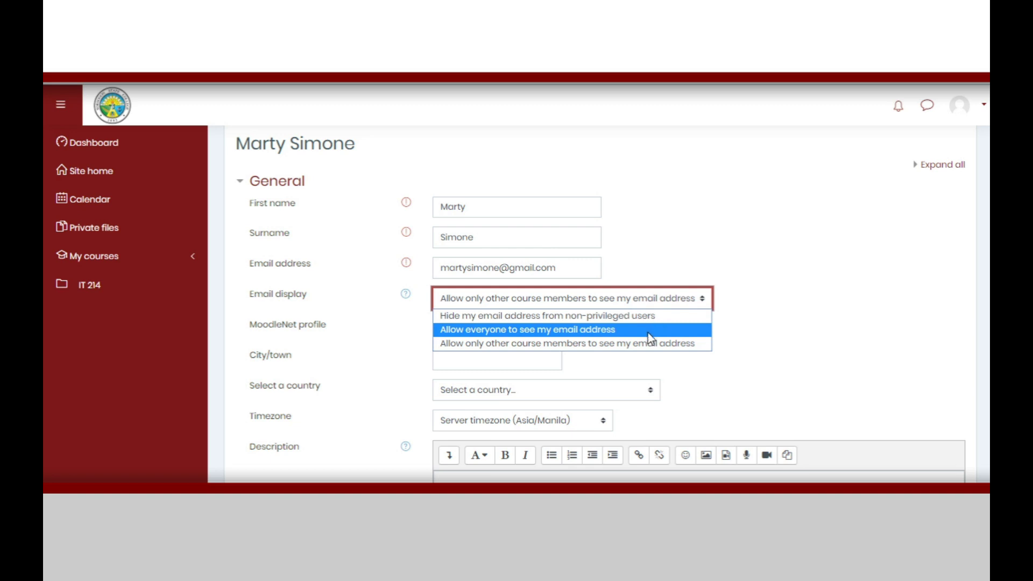
click(750, 343)
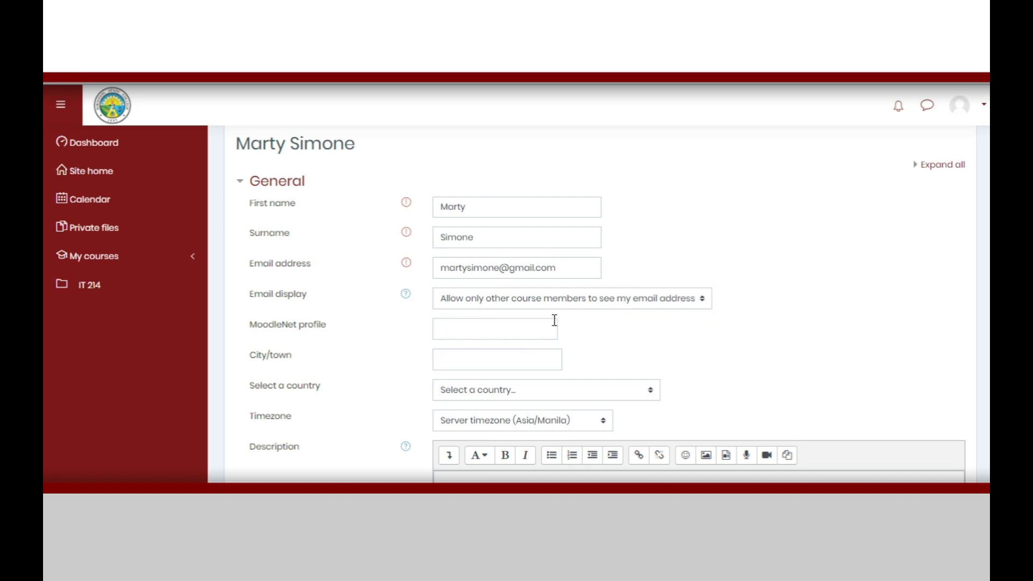
Step: Enter Bulan as the city/town and select Philippines as the country
scroll(554, 320, down, 1)
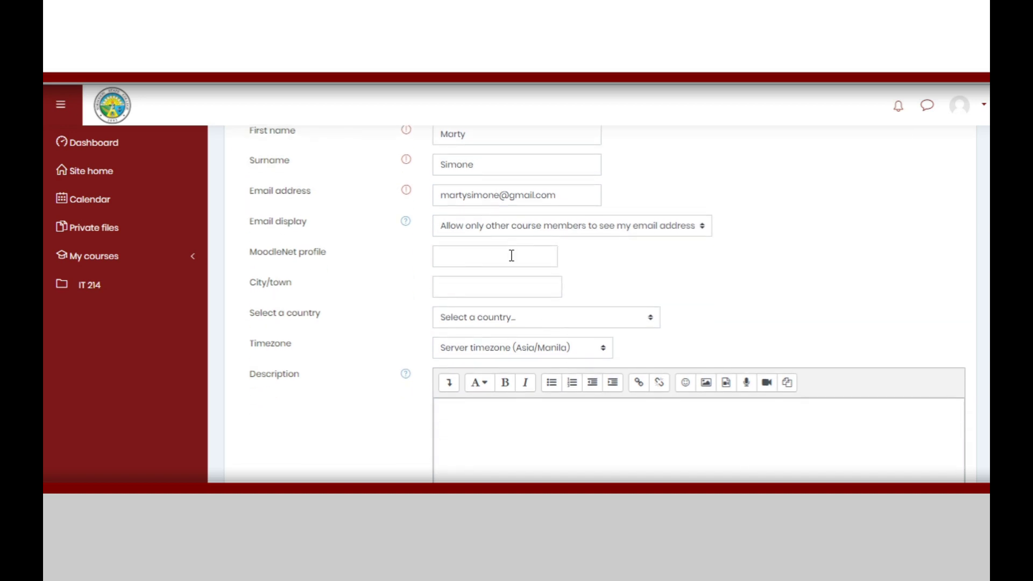
click(505, 284)
text(Bulan)
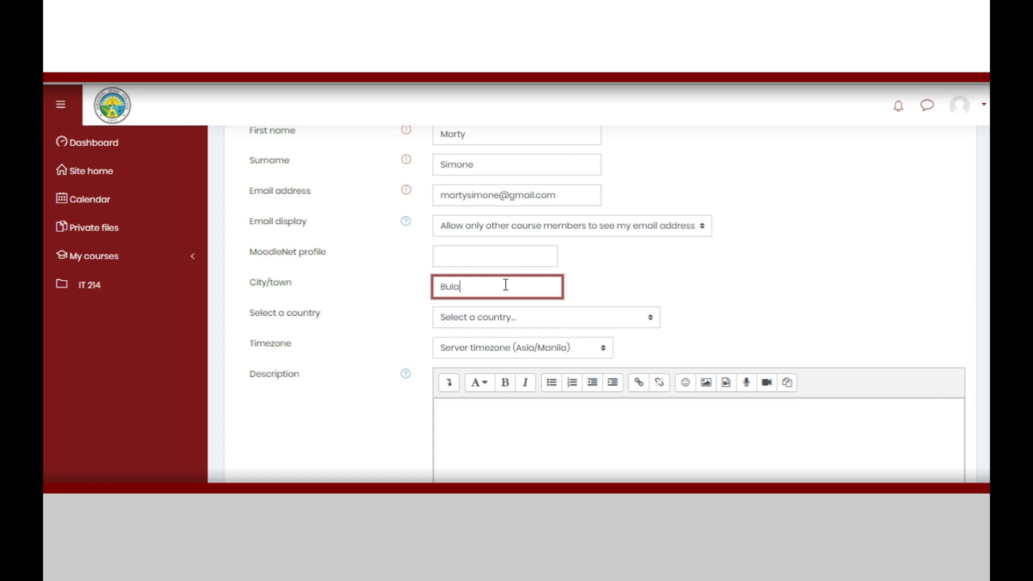
click(524, 323)
scroll(568, 191, down, 8)
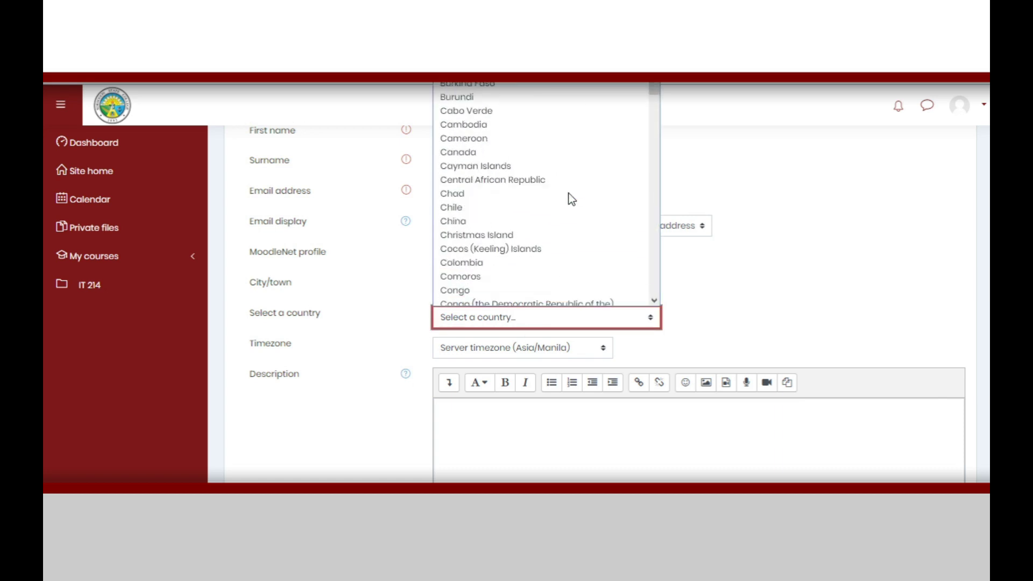
text(phil)
key(Return)
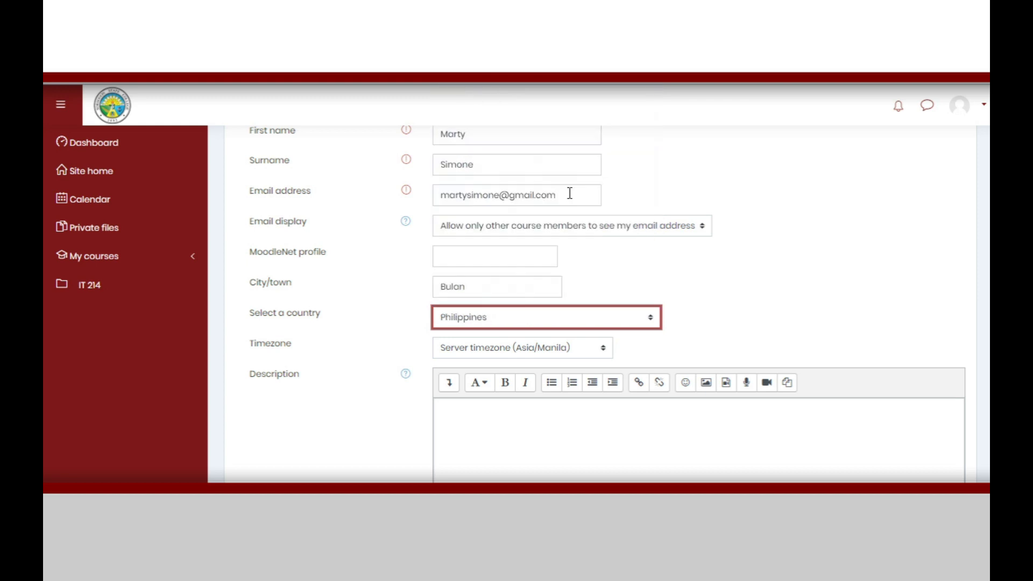
Step: Keep the Asia/Manila server timezone and move into the Description field
click(591, 351)
click(569, 329)
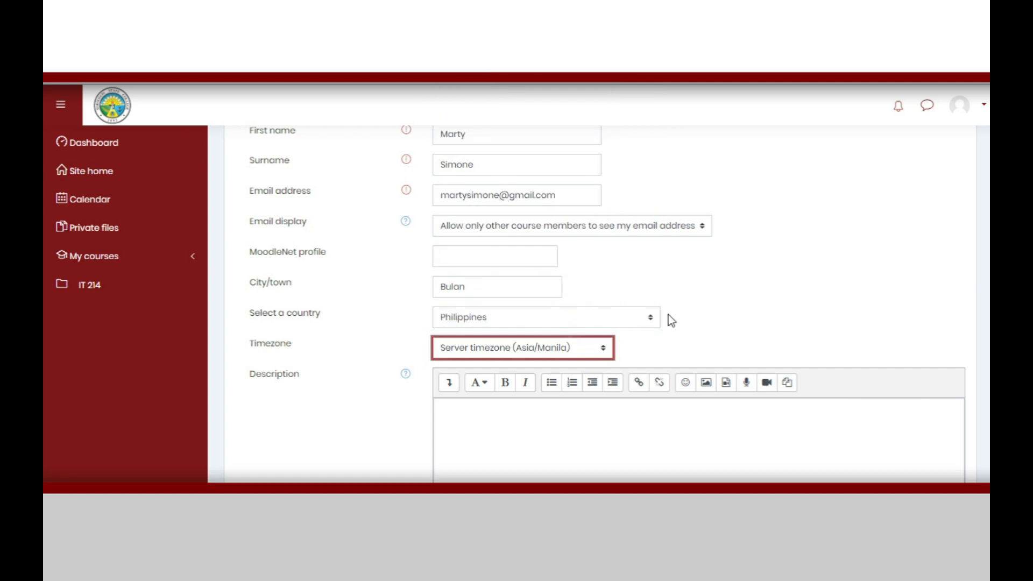
scroll(715, 310, down, 2)
click(576, 285)
scroll(577, 286, up, 5)
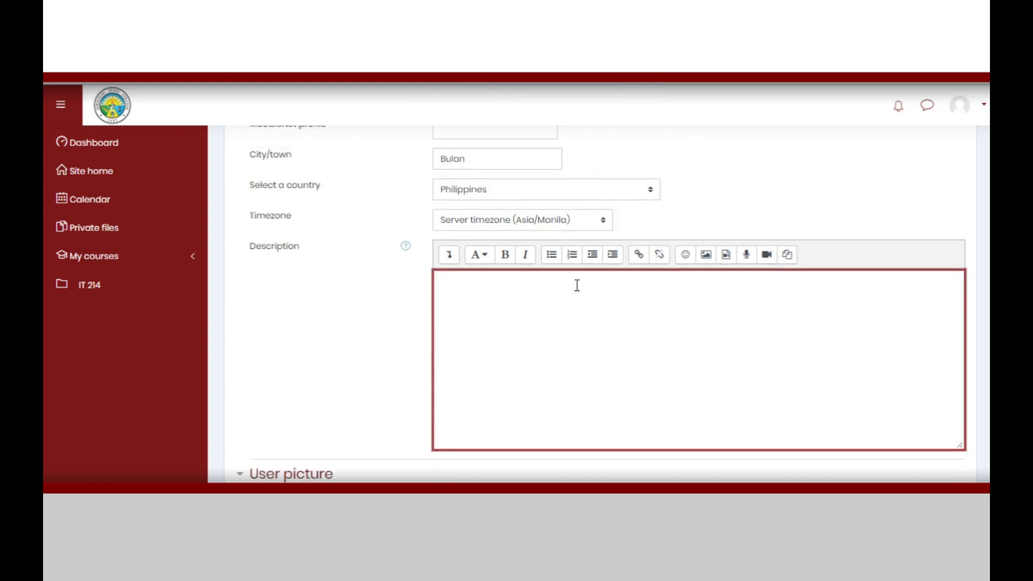
scroll(576, 285, down, 4)
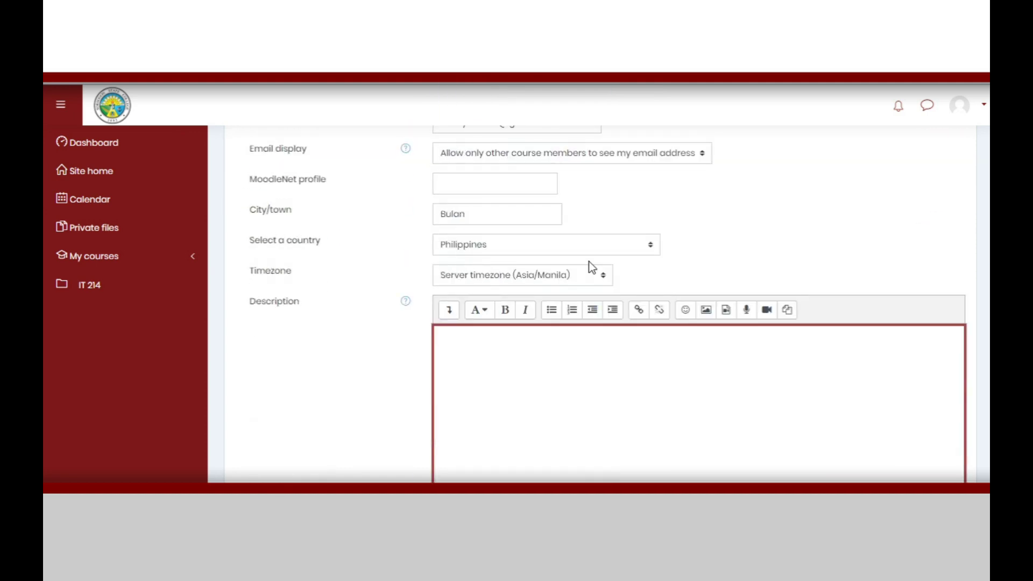
Step: Write the description 'I am a first-year Bachelor of Science in Information Technology student of Sorsogon State College - Bulan Campus.'
text(I am a first-year Bachelor of s)
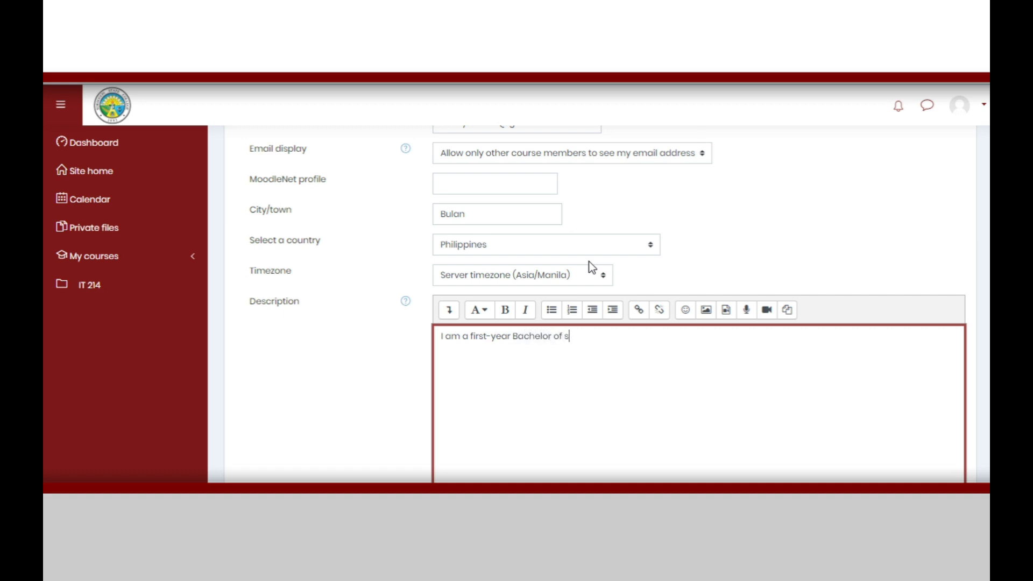
key(BackSpace)
text(Science in Information)
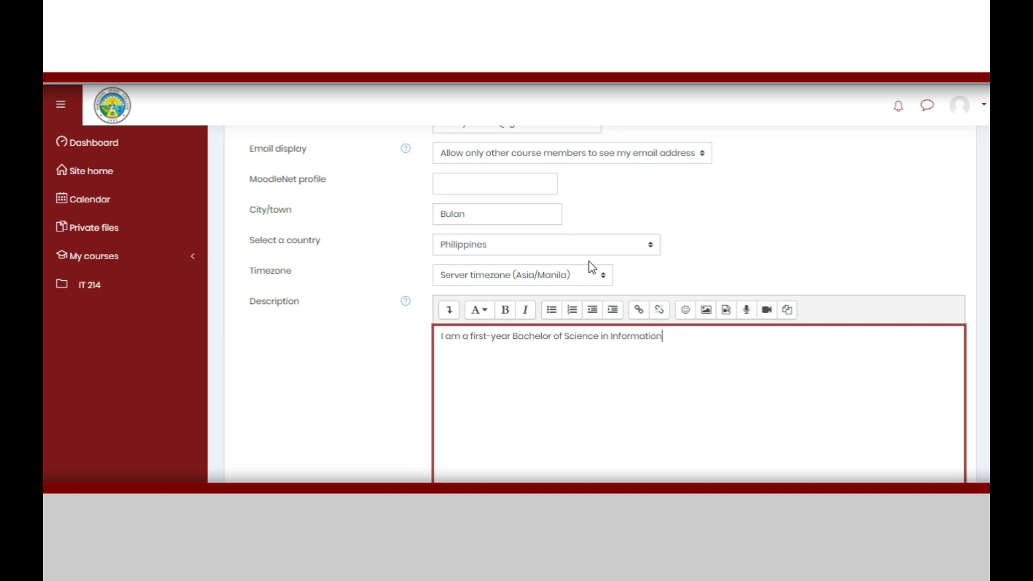
text( Technology Studen)
key(BackSpace)
key(BackSpace)
key(BackSpace)
key(BackSpace)
key(BackSpace)
key(BackSpace)
text(student)
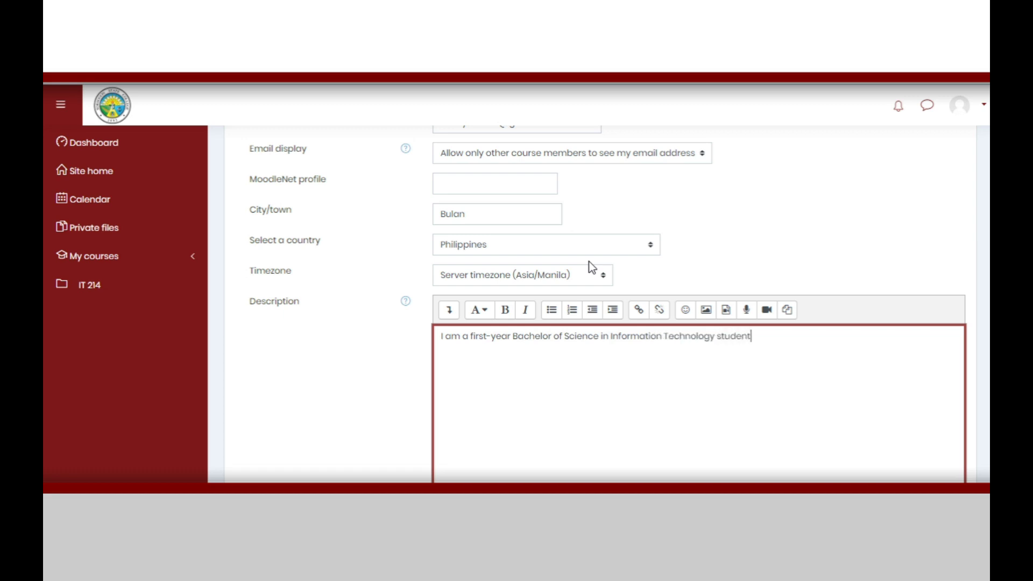
text( of Sorsogon State College )
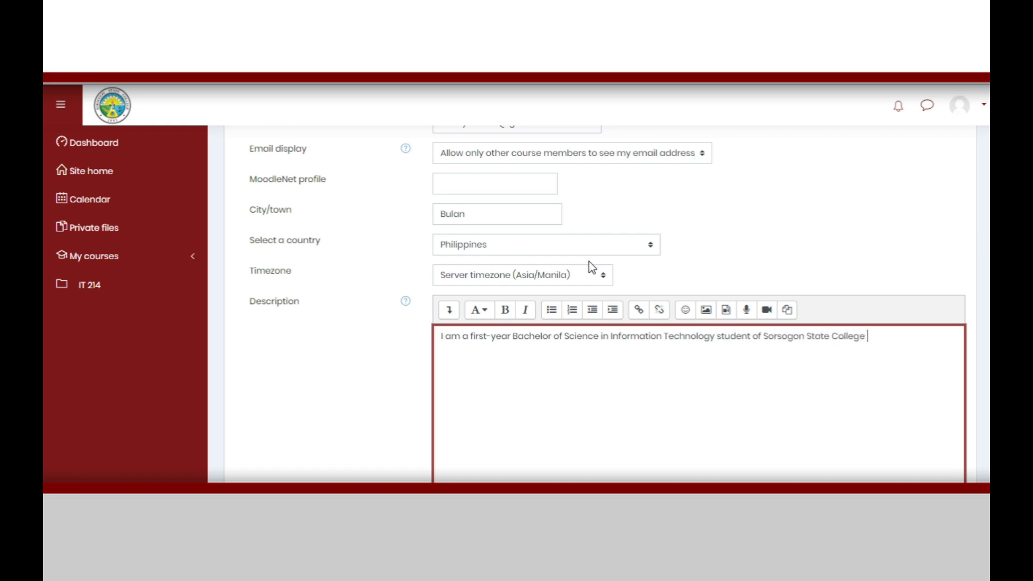
text(- Bulan Campus.)
scroll(552, 295, down, 2)
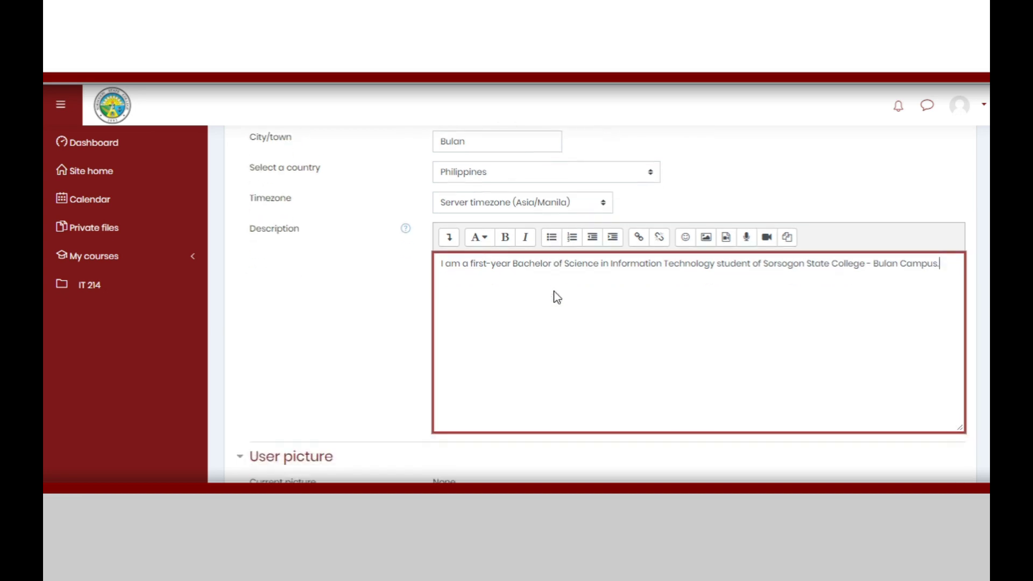
scroll(553, 288, down, 3)
scroll(548, 275, up, 3)
drag(441, 264, 948, 272)
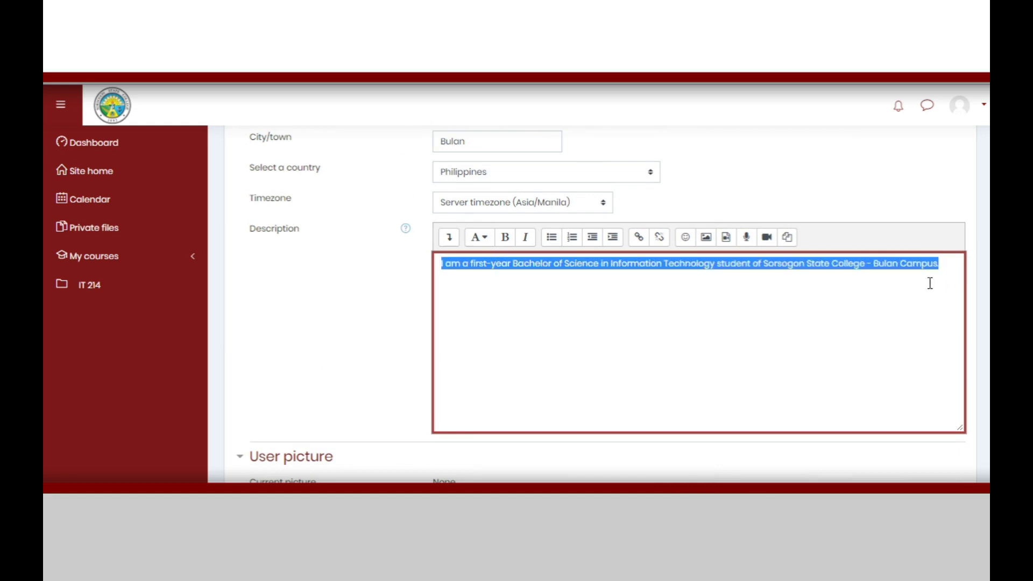
click(837, 171)
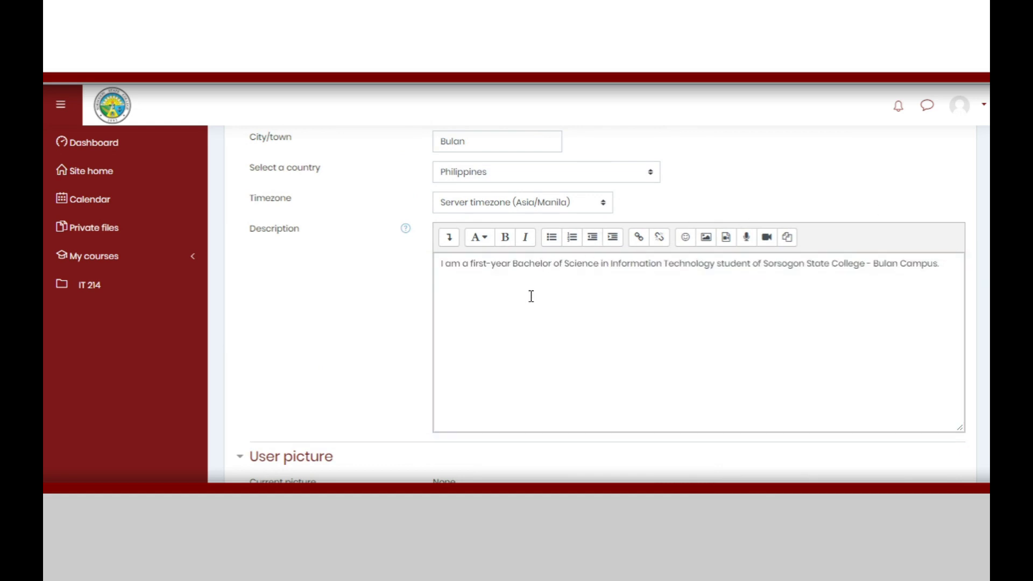
Step: Upload 256261_XL.jpg from the computer as the new user picture
scroll(532, 299, down, 3)
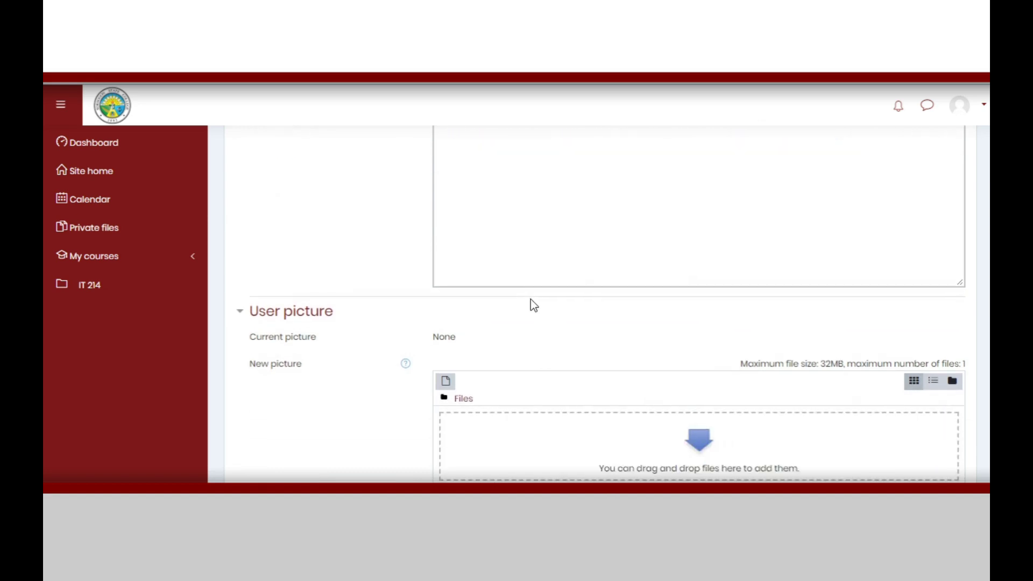
scroll(491, 308, down, 1)
scroll(572, 300, down, 2)
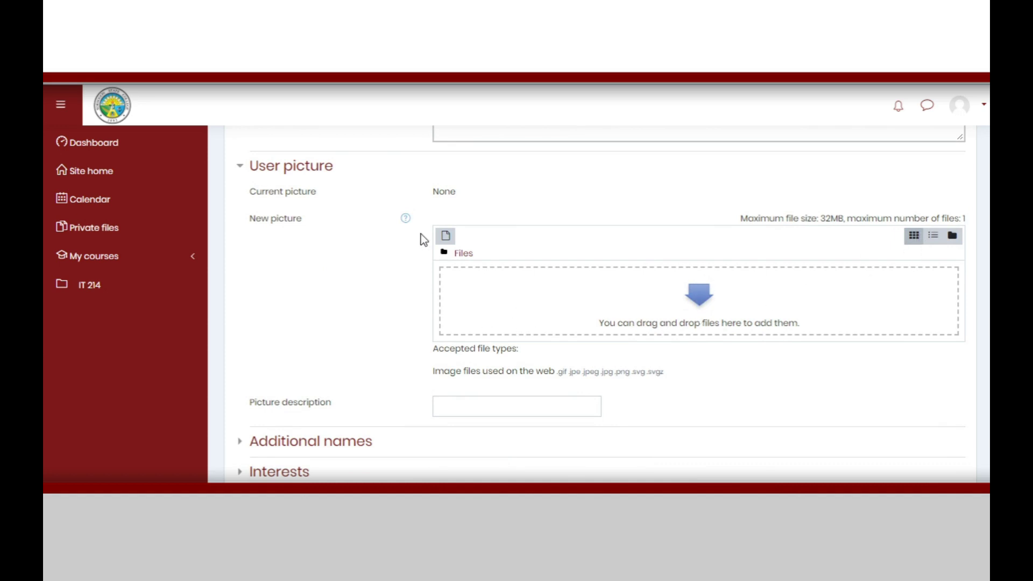
click(451, 243)
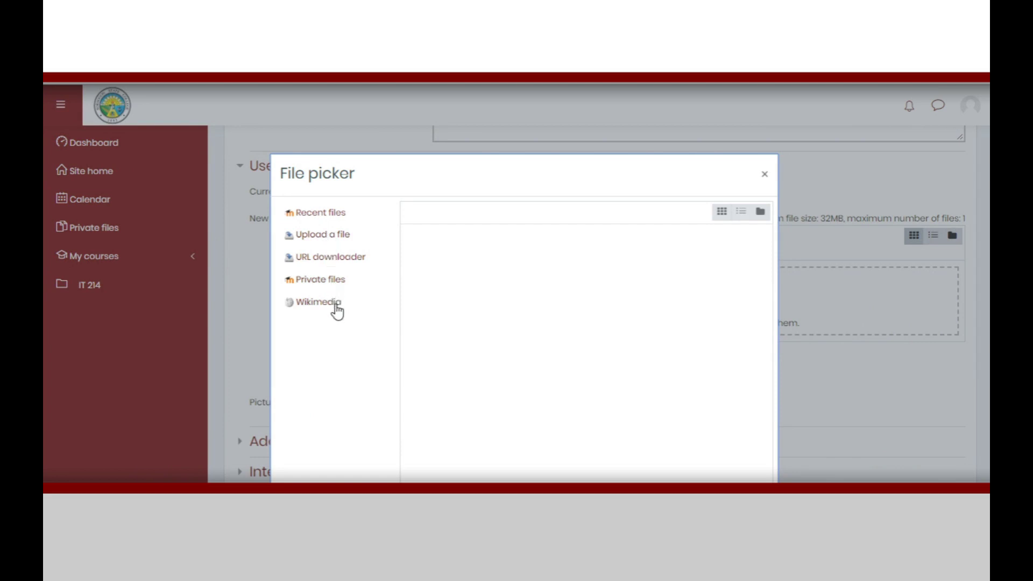
click(320, 242)
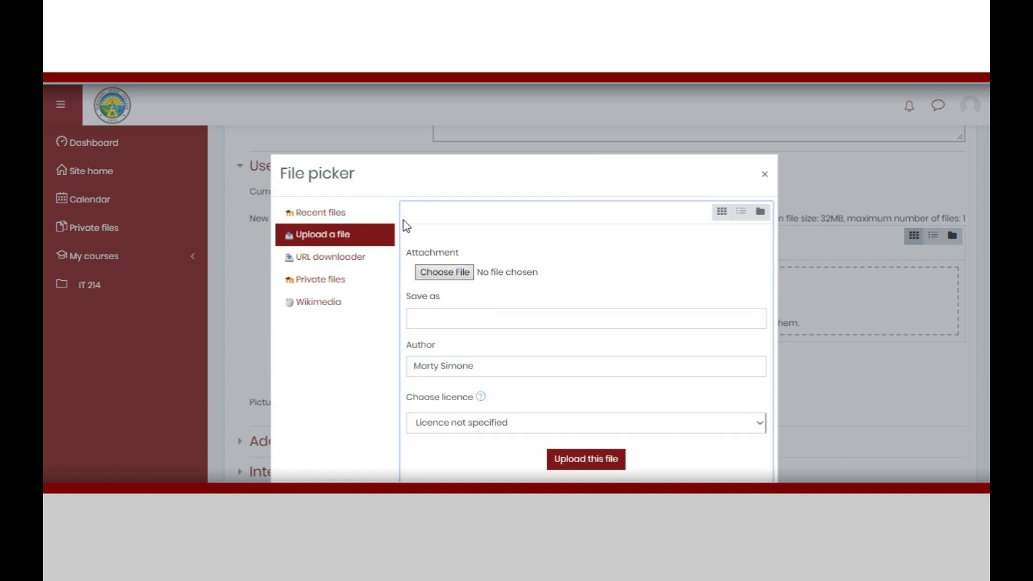
click(463, 273)
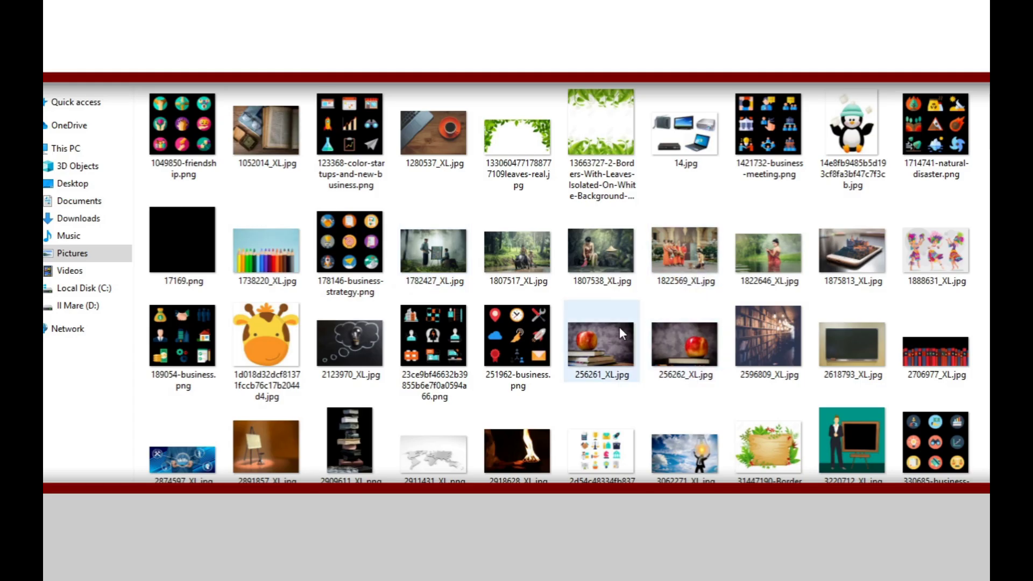
double_click(618, 327)
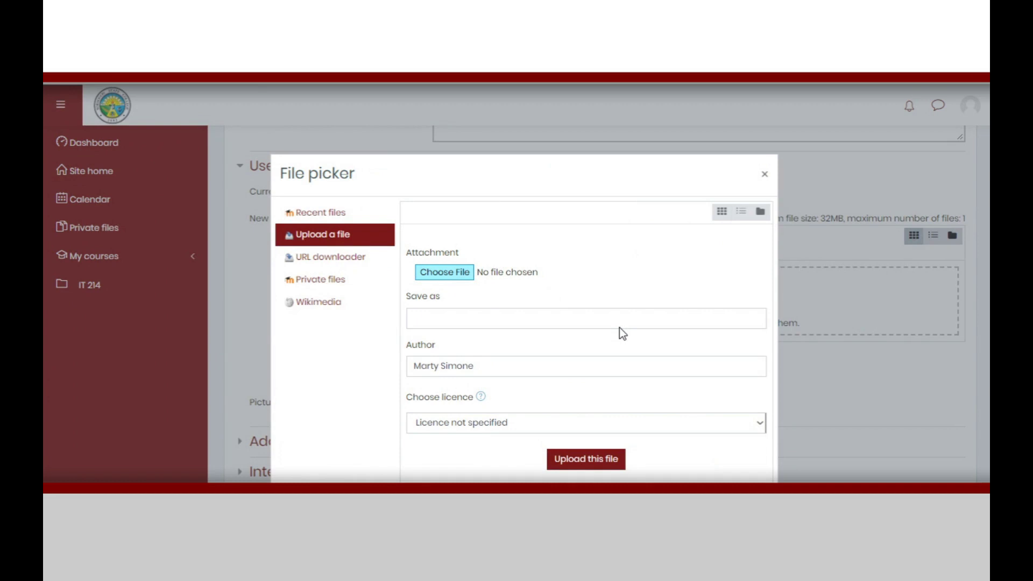
click(595, 463)
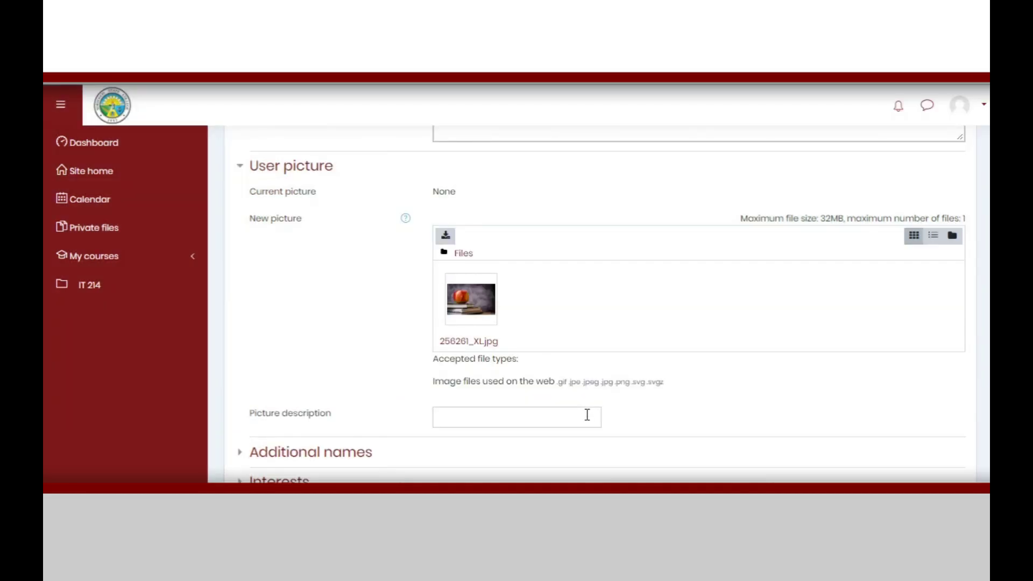
Step: Expand the Additional names, Interests and Optional sections and scroll to the form's end
scroll(673, 365, down, 2)
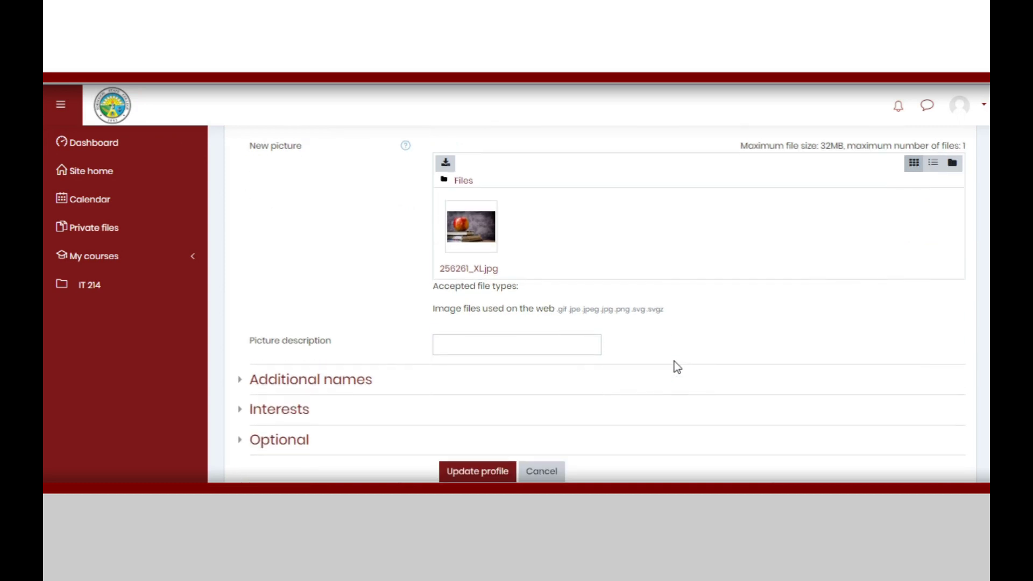
click(518, 355)
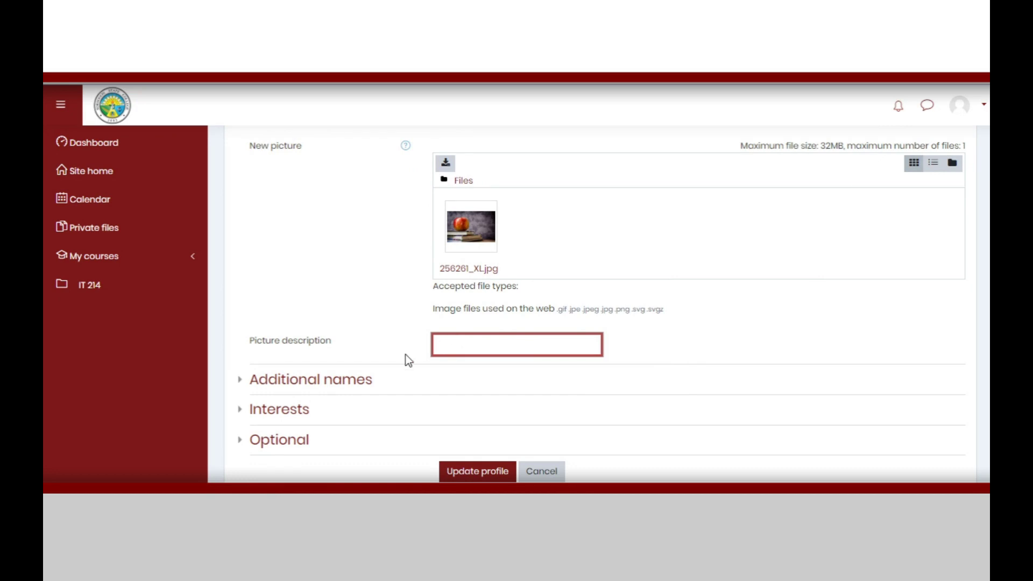
click(250, 381)
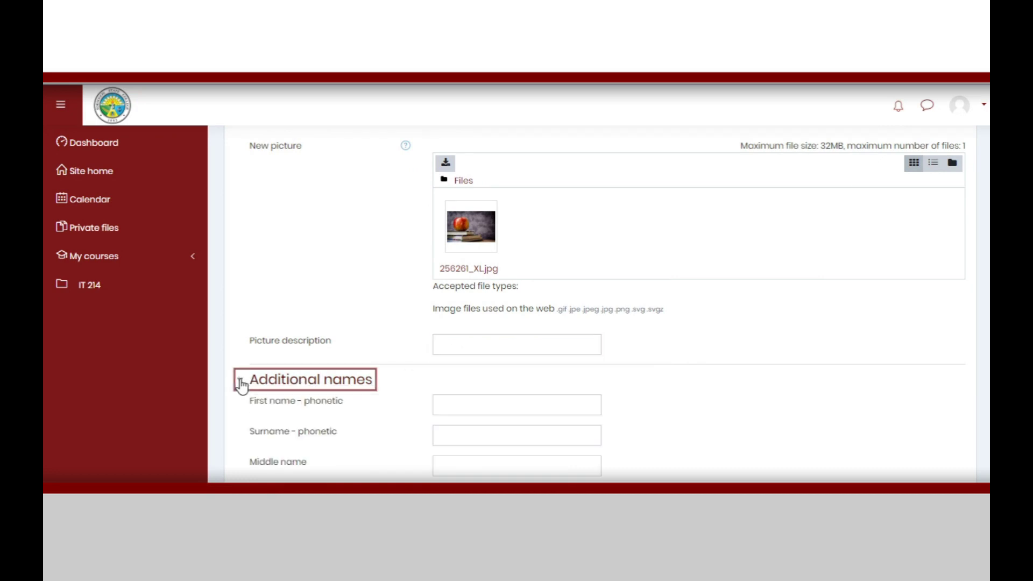
scroll(435, 347, down, 3)
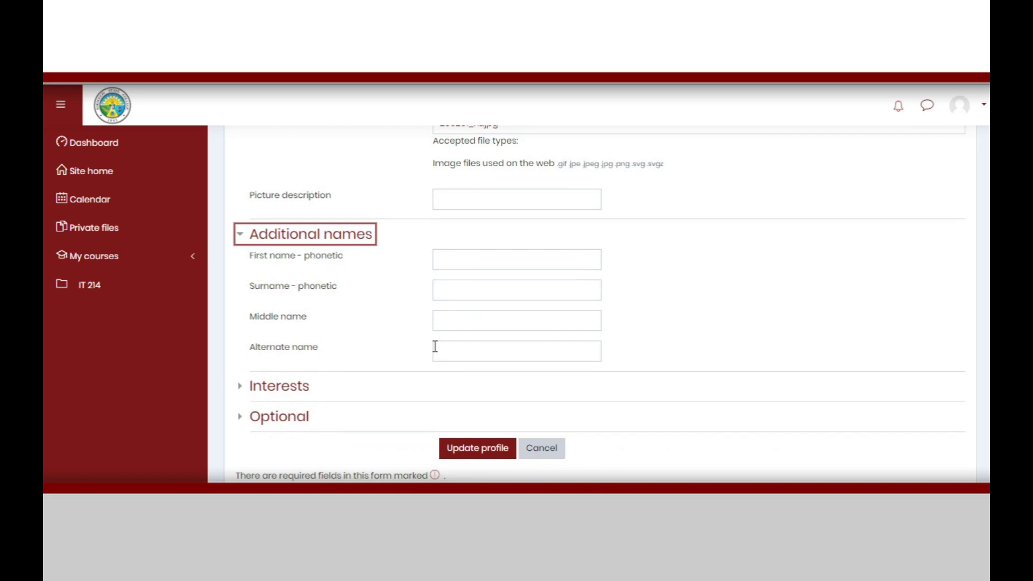
click(244, 391)
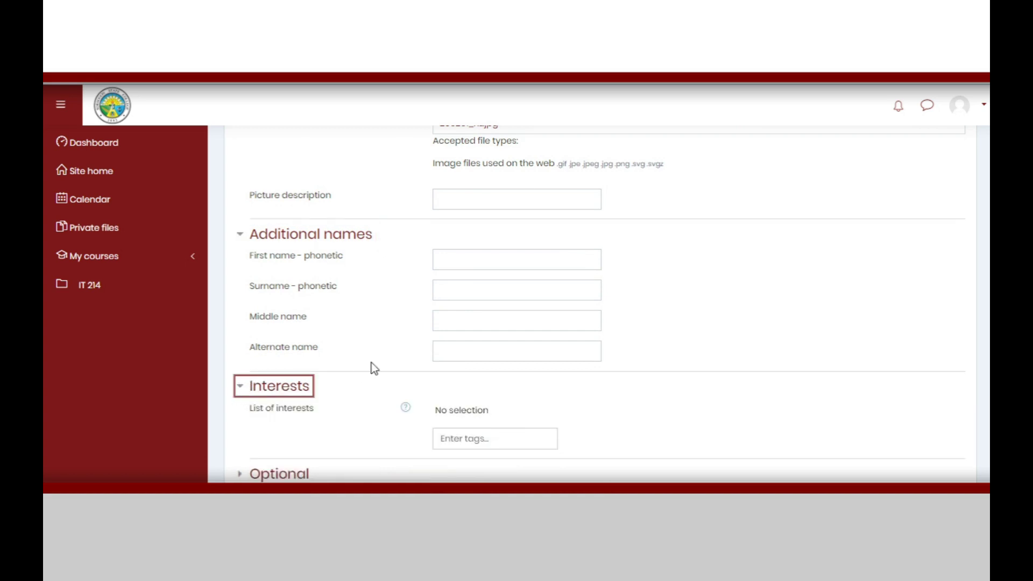
scroll(369, 362, down, 3)
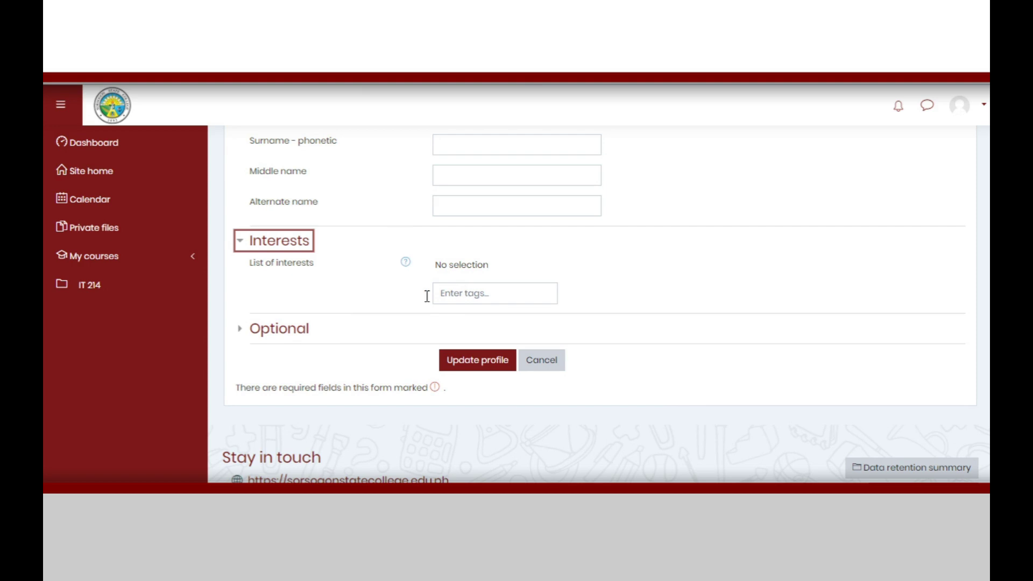
click(238, 332)
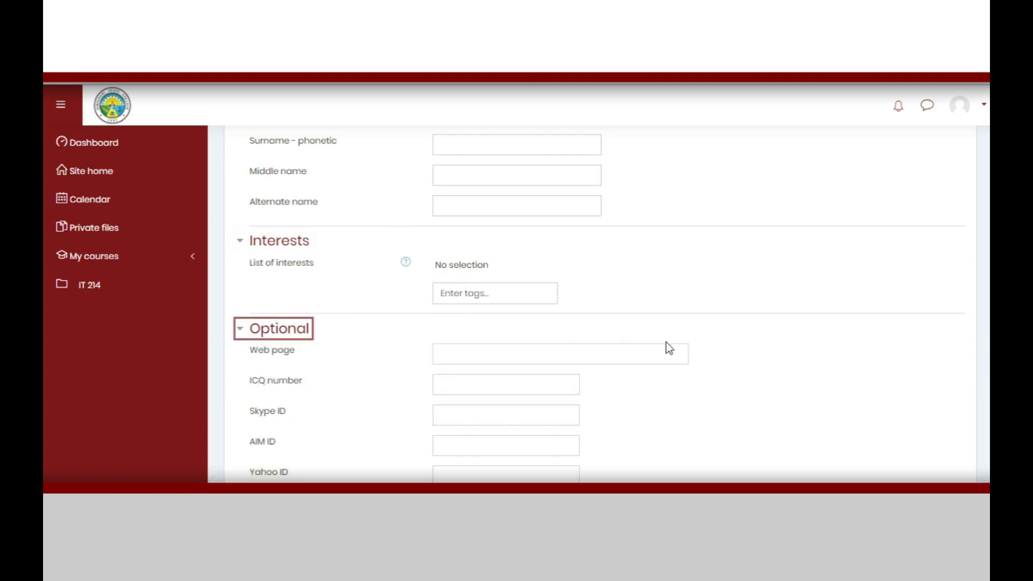
scroll(666, 343, down, 6)
scroll(664, 342, up, 4)
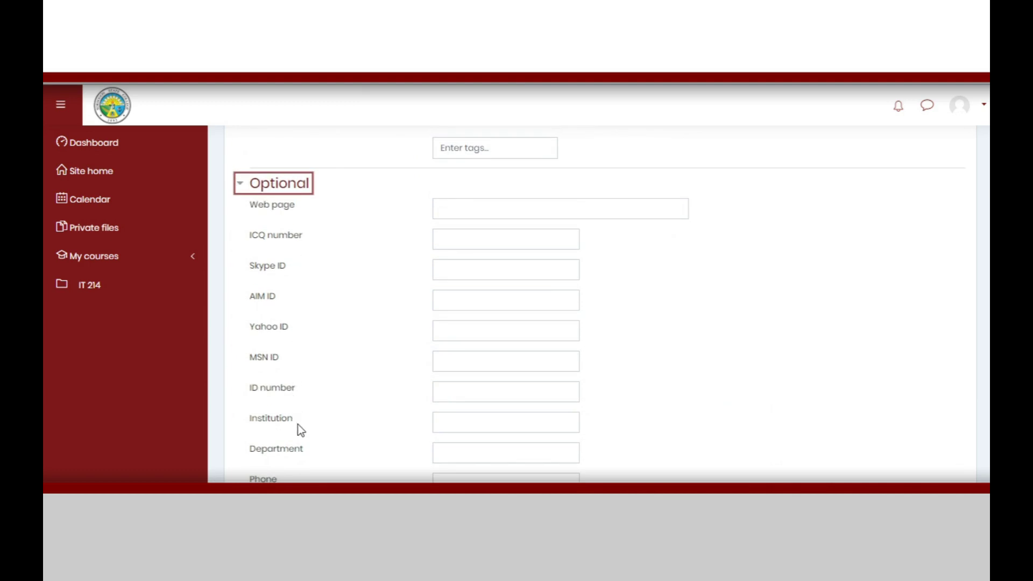
scroll(296, 451, down, 1)
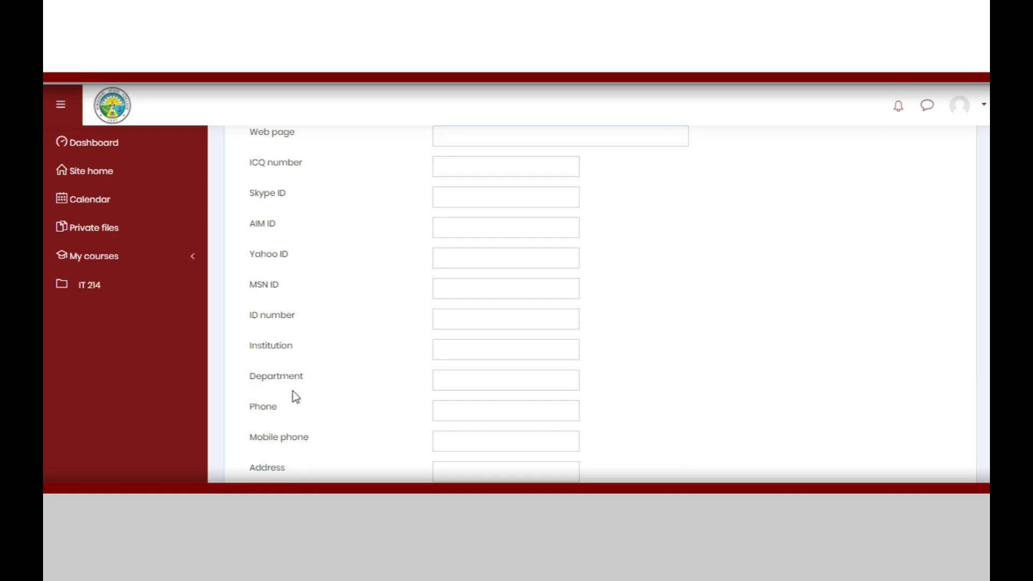
scroll(314, 457, down, 1)
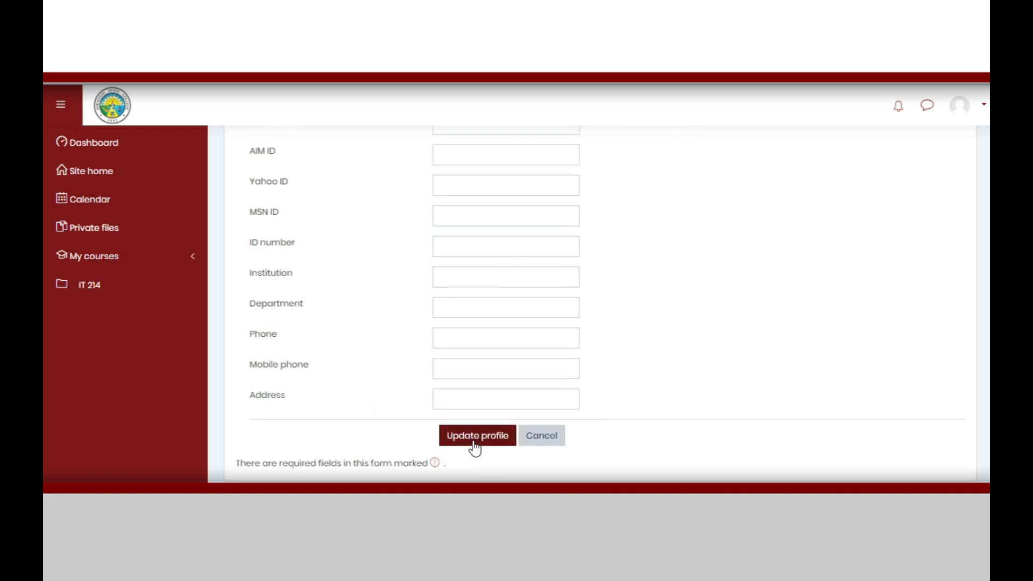
scroll(680, 332, up, 5)
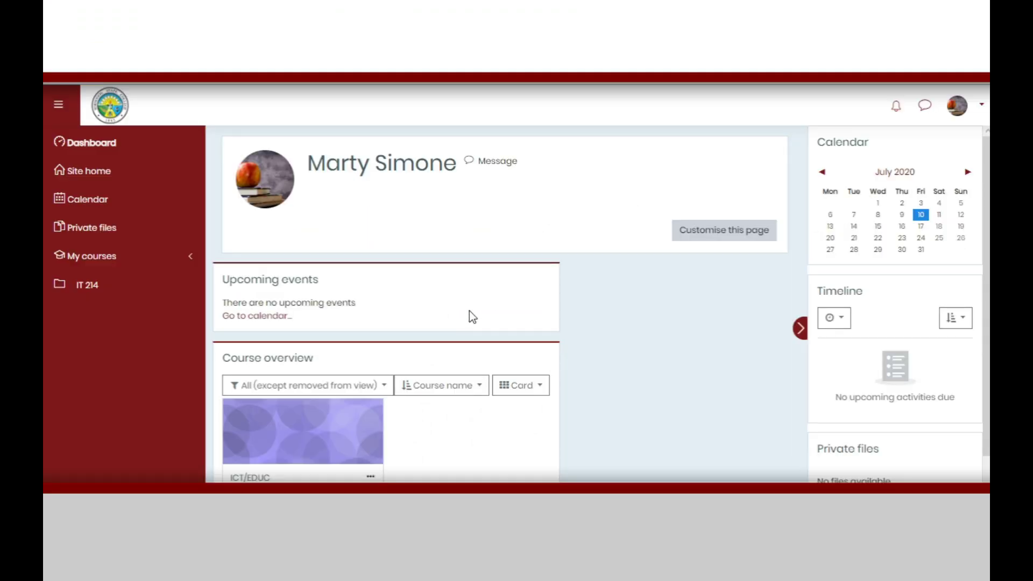
click(137, 157)
click(979, 105)
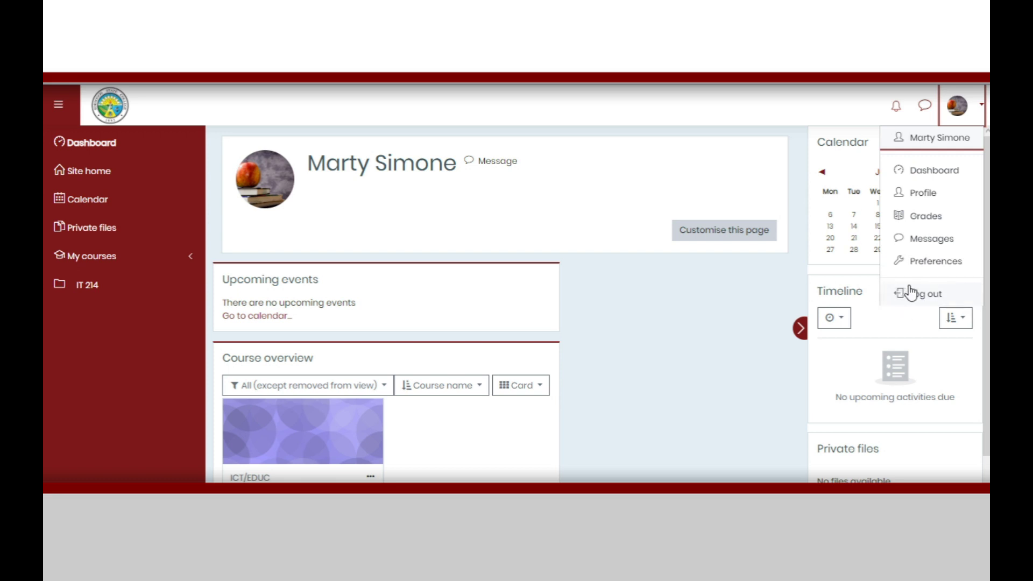
click(730, 314)
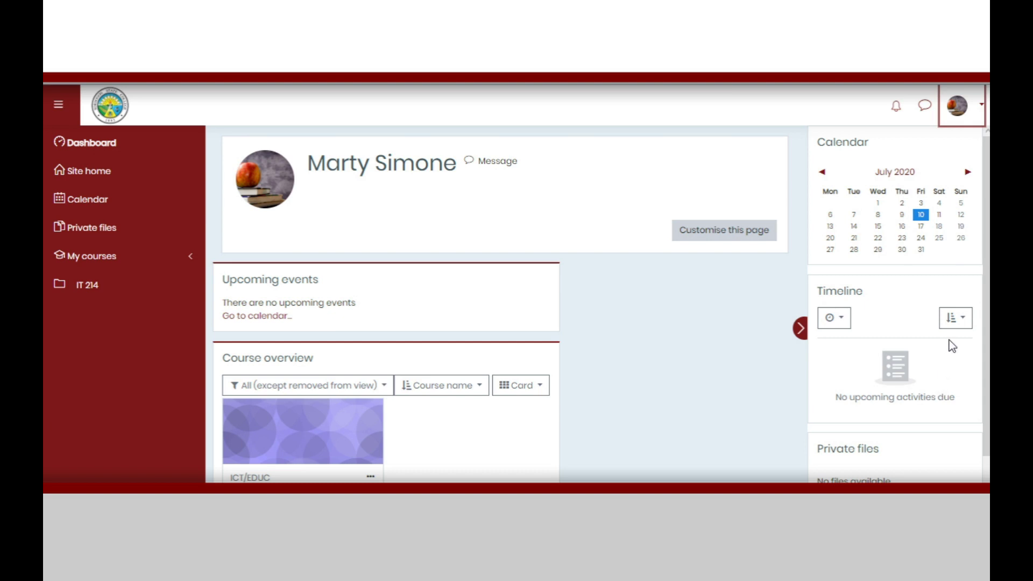
drag(841, 397, 966, 396)
click(934, 405)
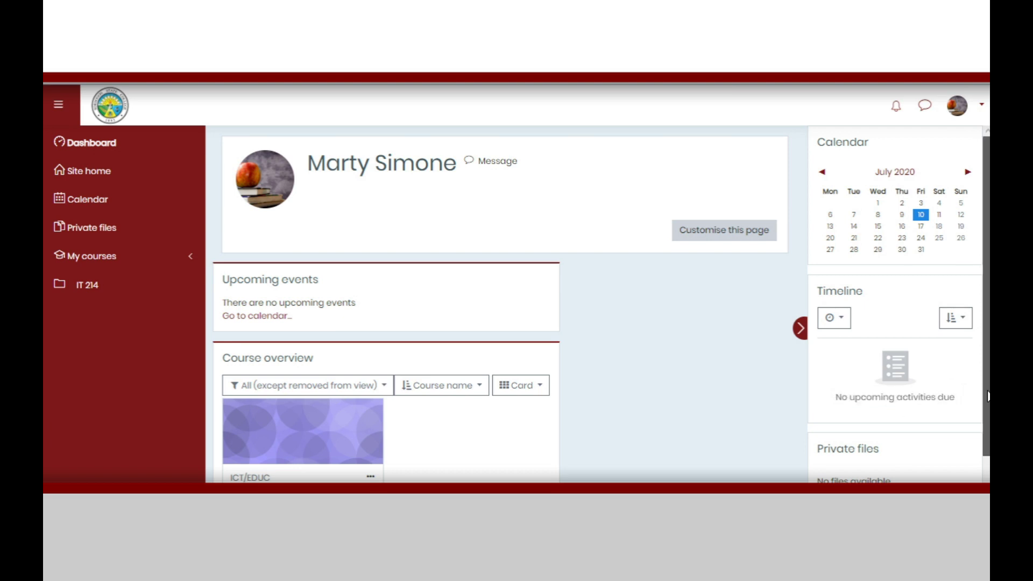
scroll(986, 323, down, 3)
scroll(894, 304, down, 2)
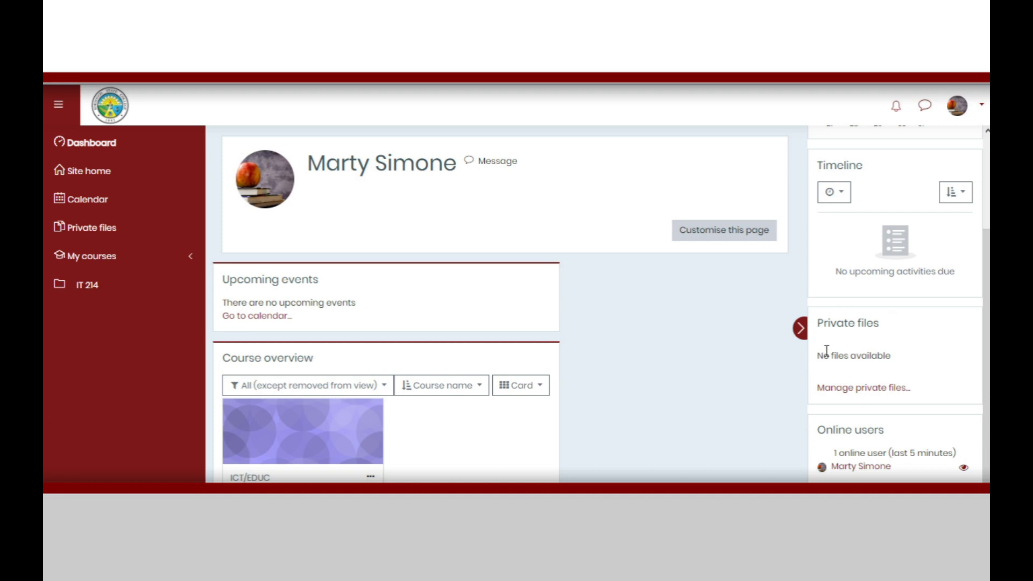
drag(818, 356, 917, 359)
click(907, 388)
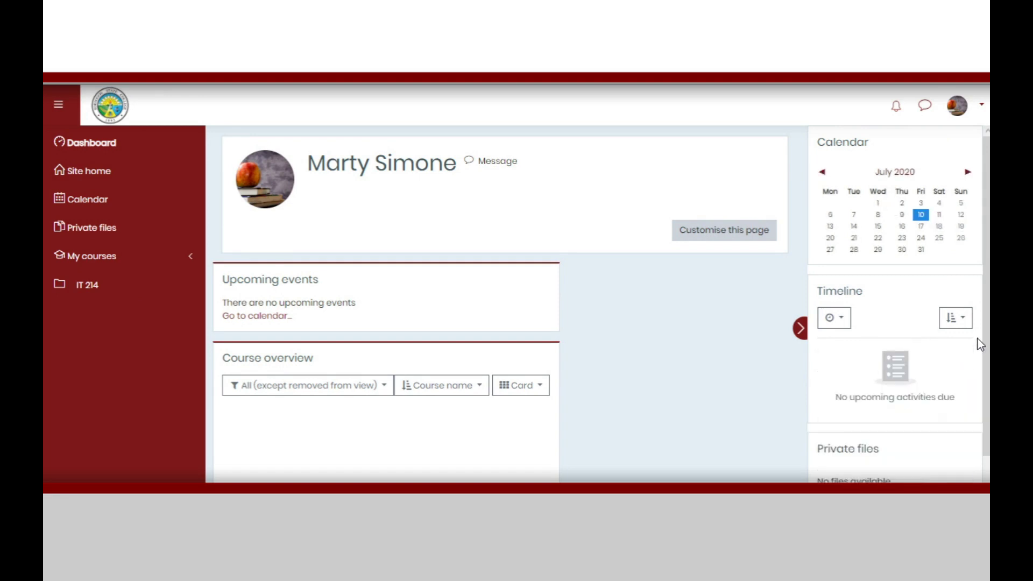
scroll(958, 328, down, 5)
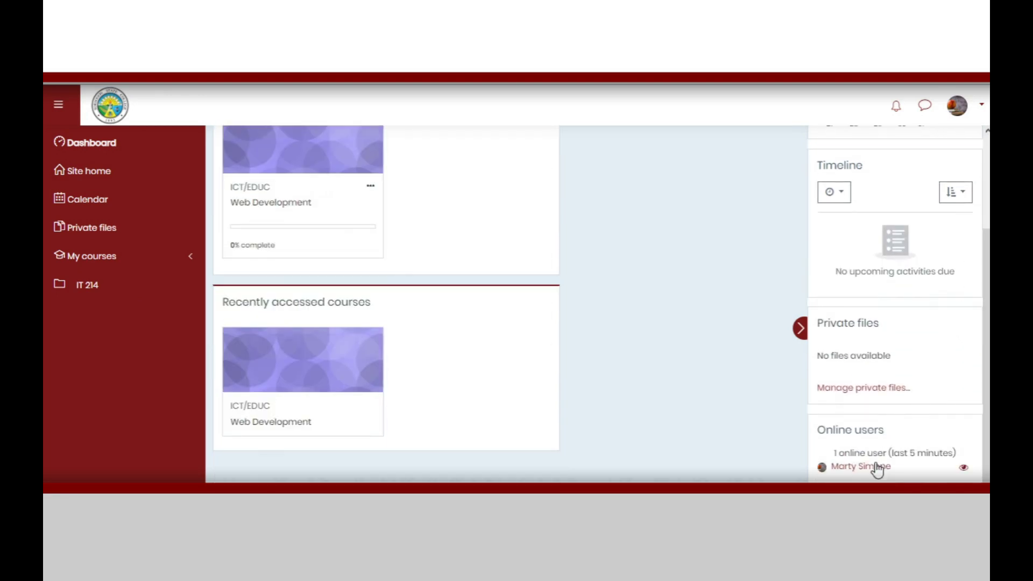
scroll(903, 402, down, 1)
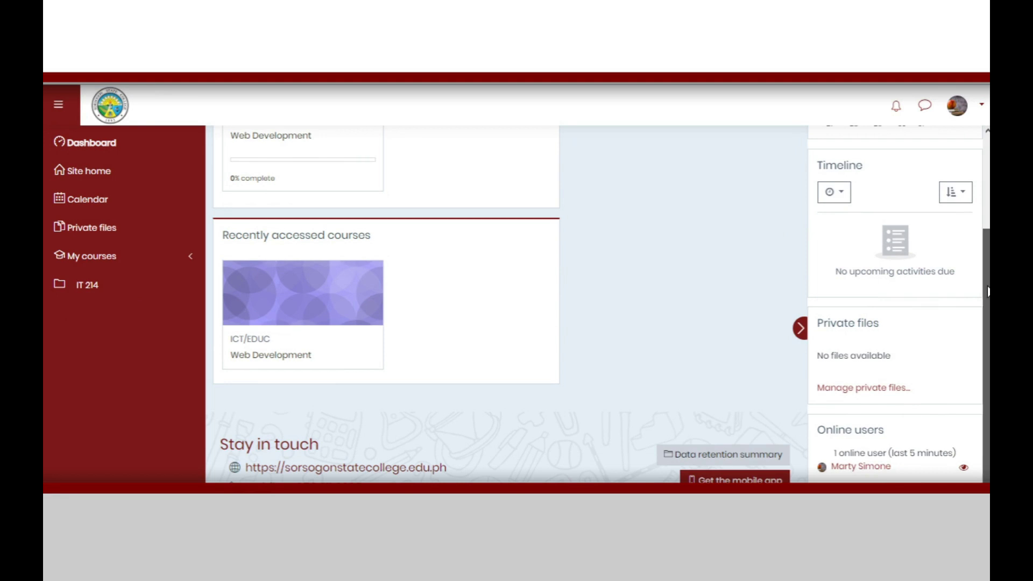
scroll(554, 344, up, 7)
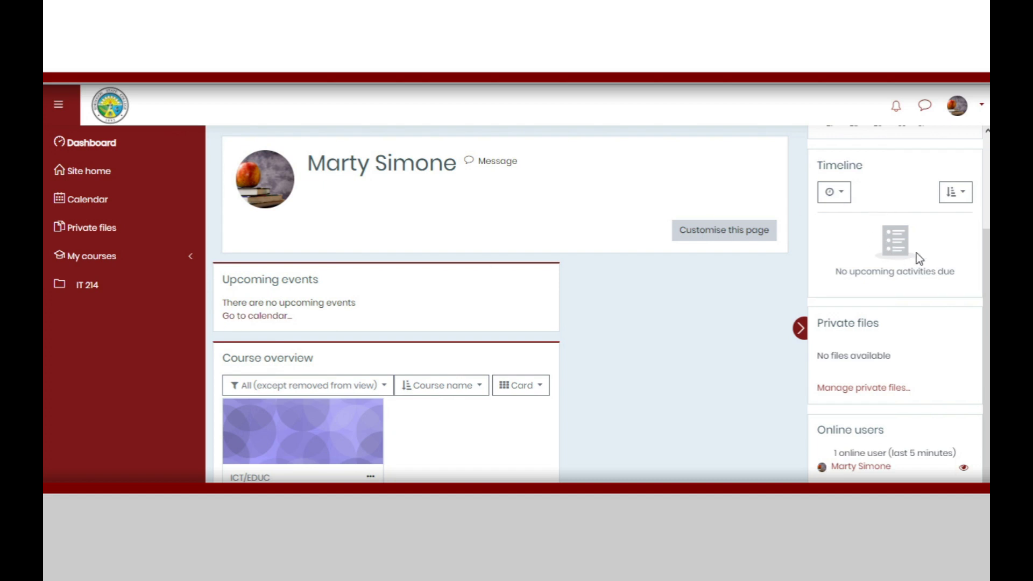
Step: Expand and collapse the Bulan Campus course category, then show the course overview filter choices
scroll(968, 205, up, 3)
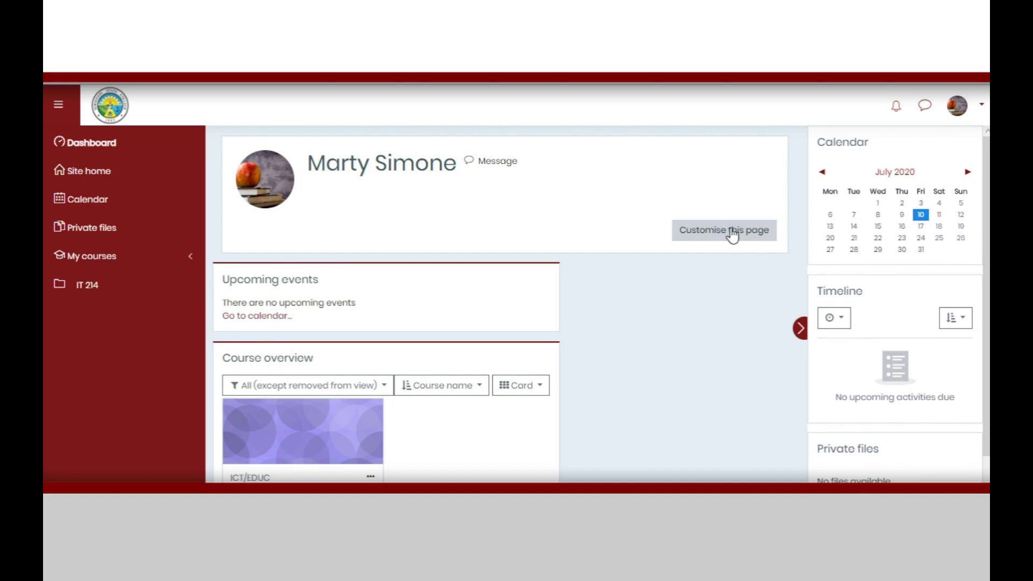
scroll(447, 371, down, 4)
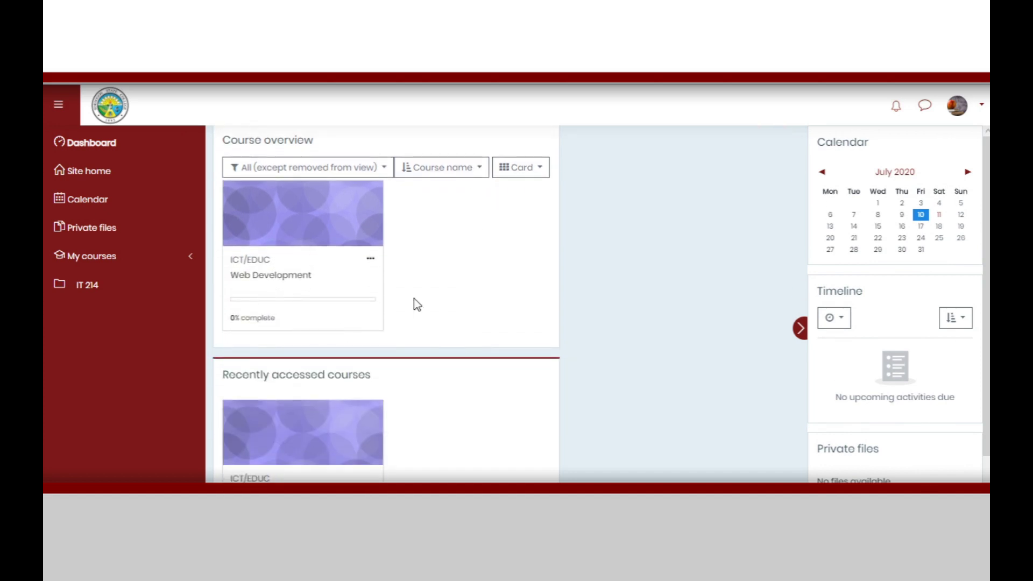
scroll(317, 207, up, 1)
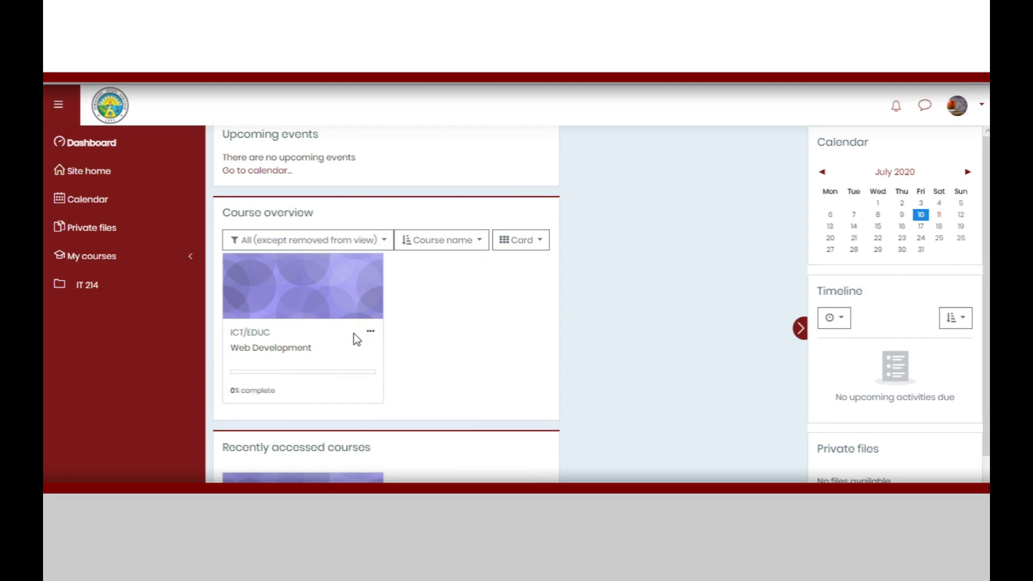
click(190, 261)
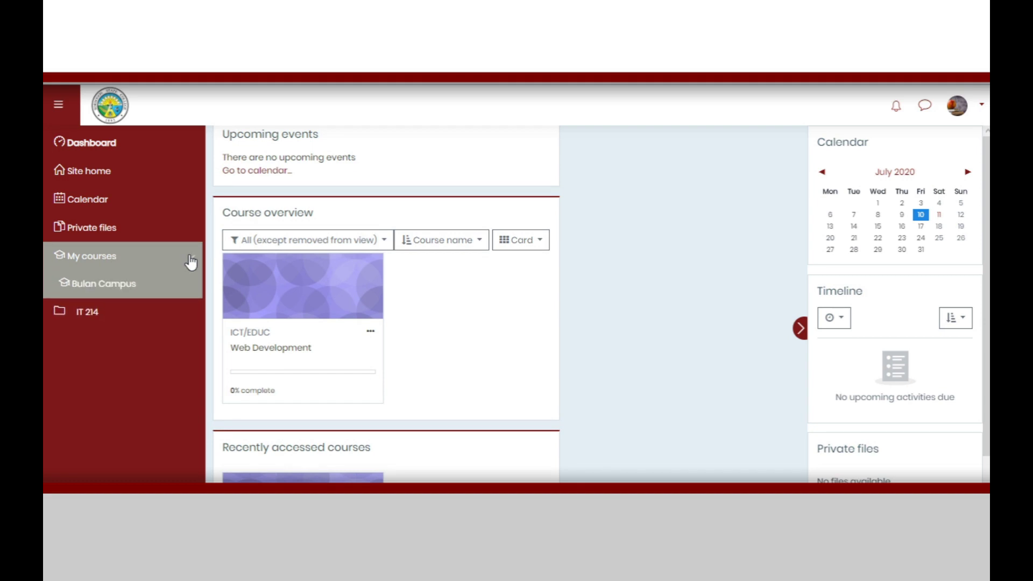
click(190, 262)
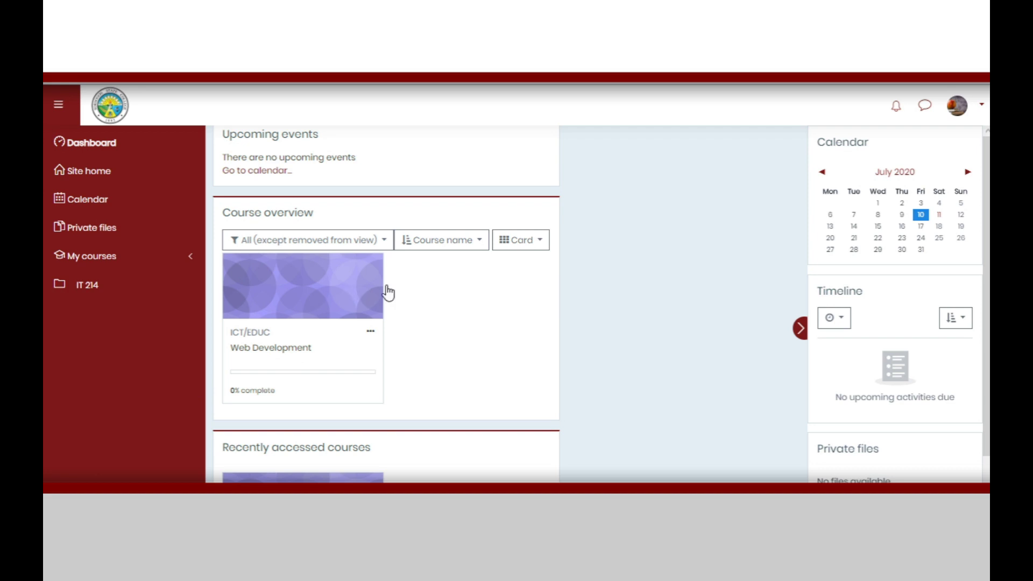
click(388, 244)
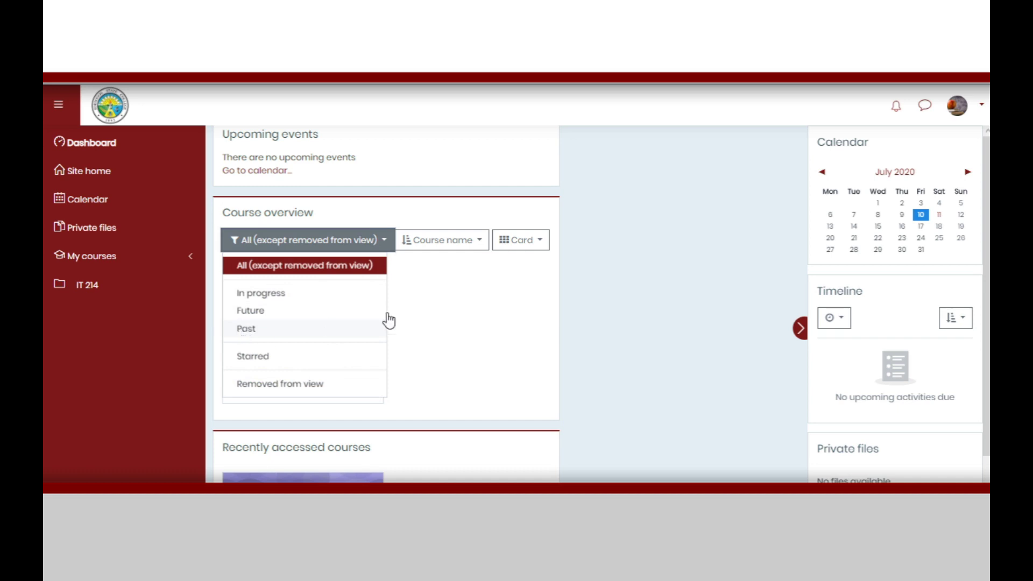
Step: Close the course filter options and open the Course name sort menu
click(412, 314)
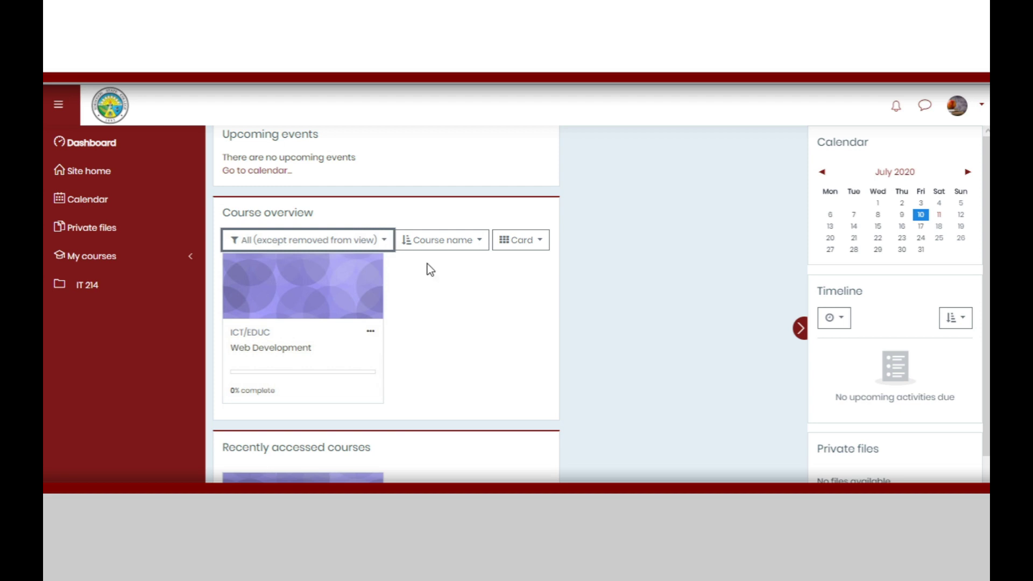
click(446, 244)
click(447, 244)
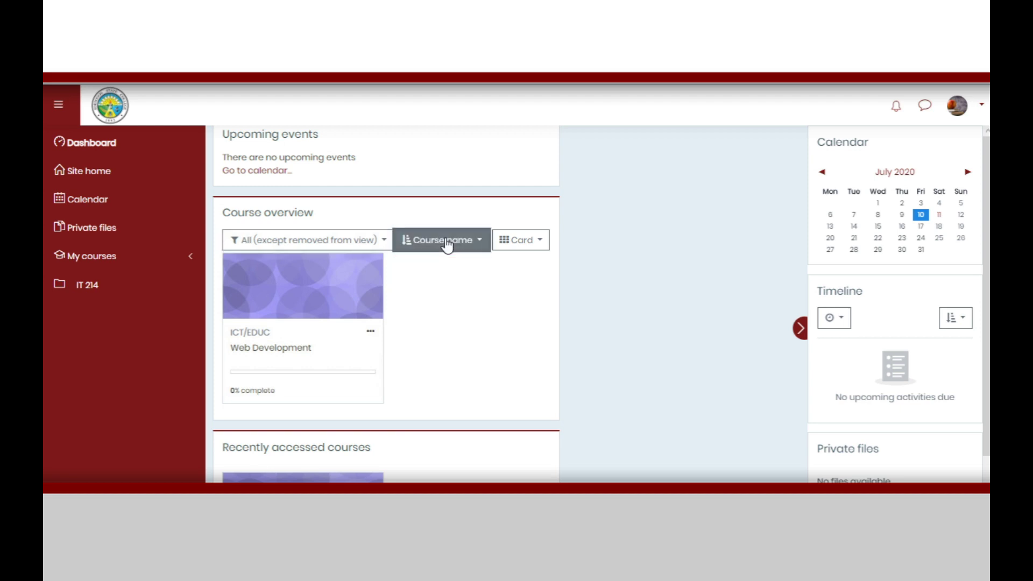
click(447, 244)
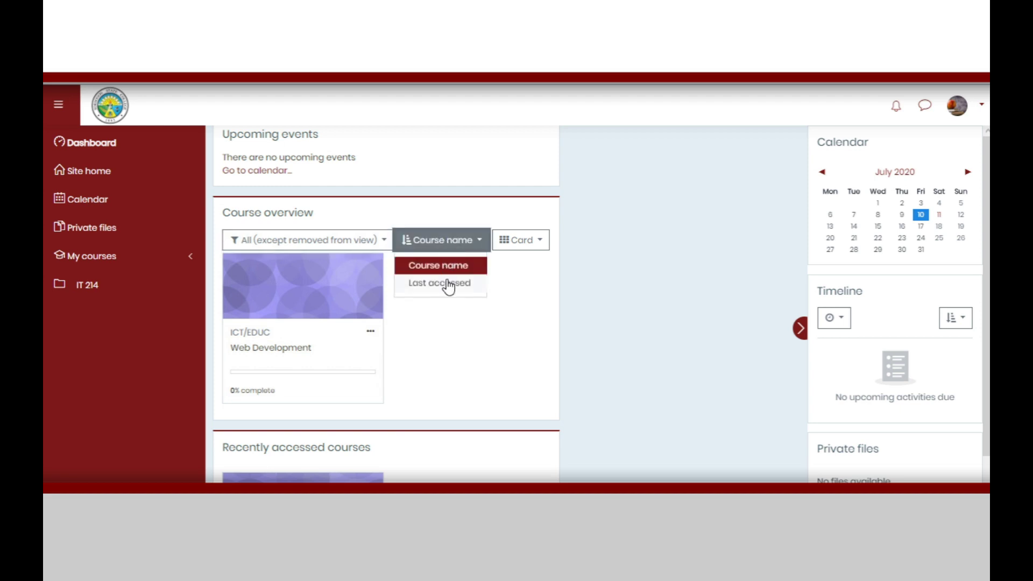
Step: Switch the course overview layout to List, then Summary, then back to Card
click(540, 245)
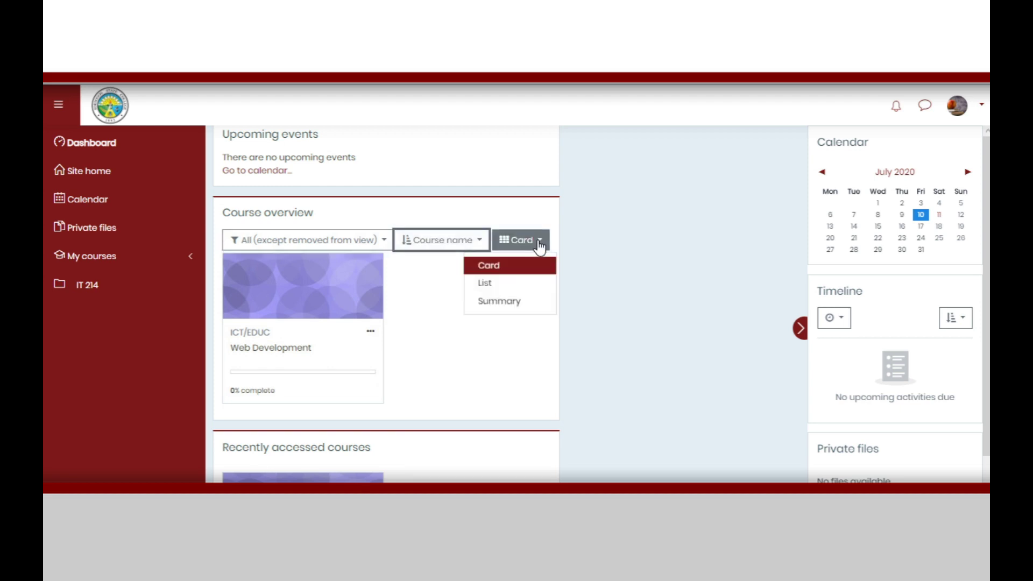
click(506, 290)
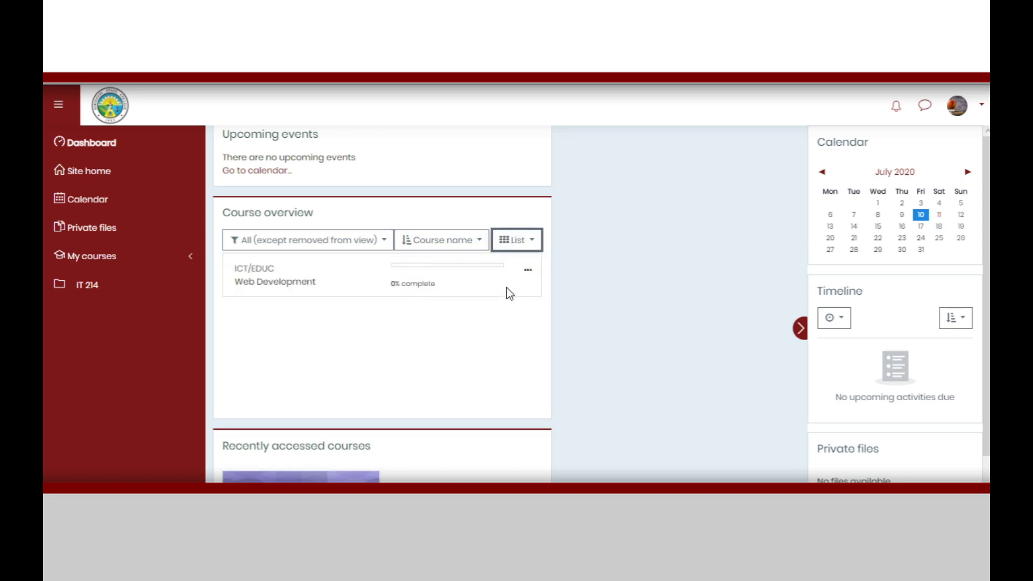
click(524, 245)
click(504, 300)
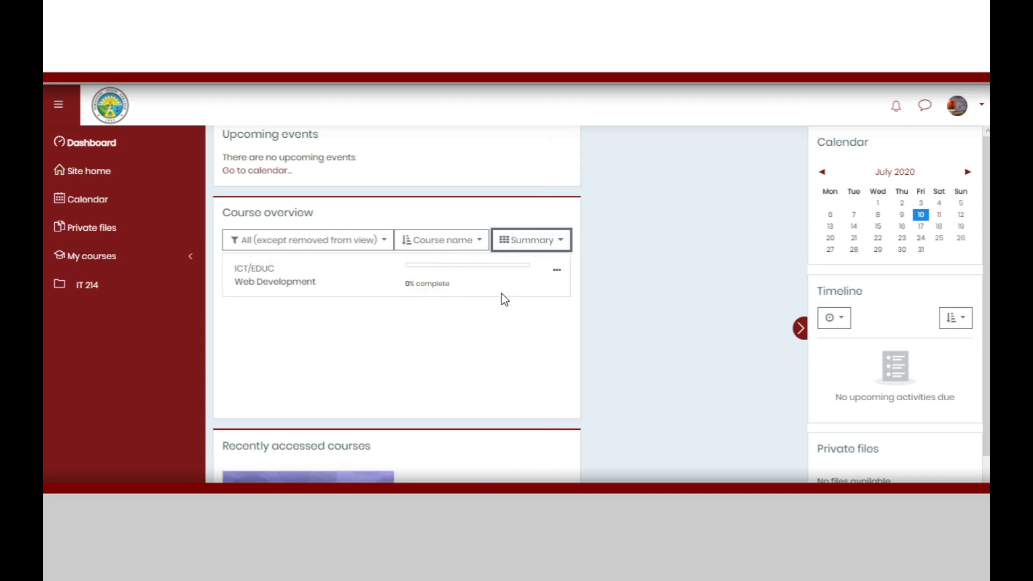
click(531, 247)
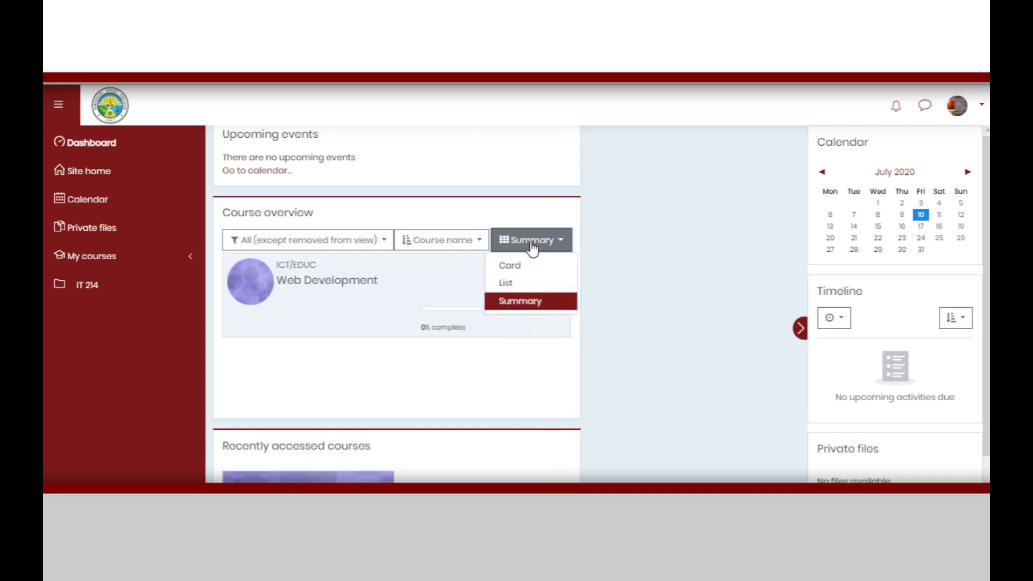
click(523, 268)
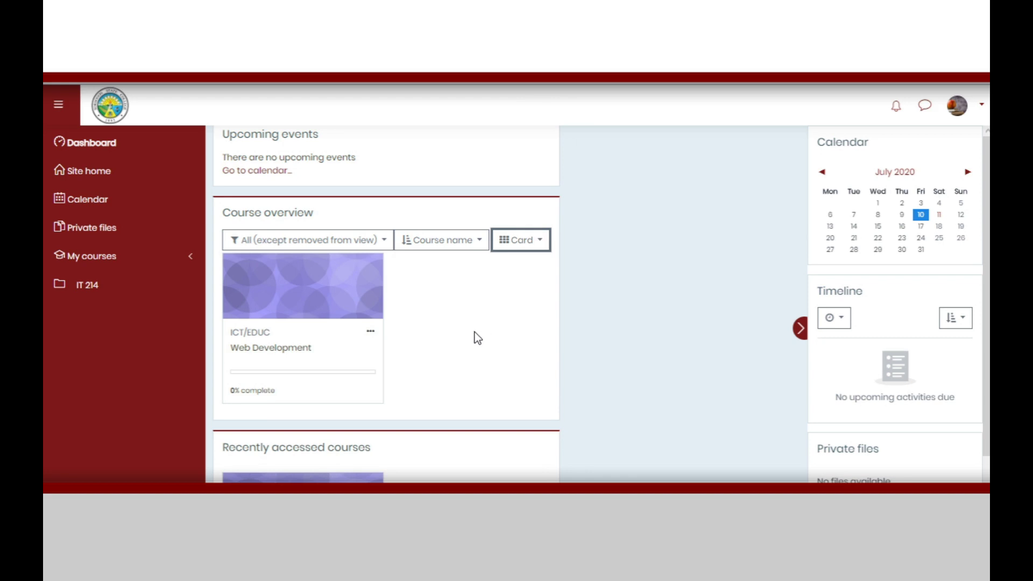
scroll(473, 333, down, 4)
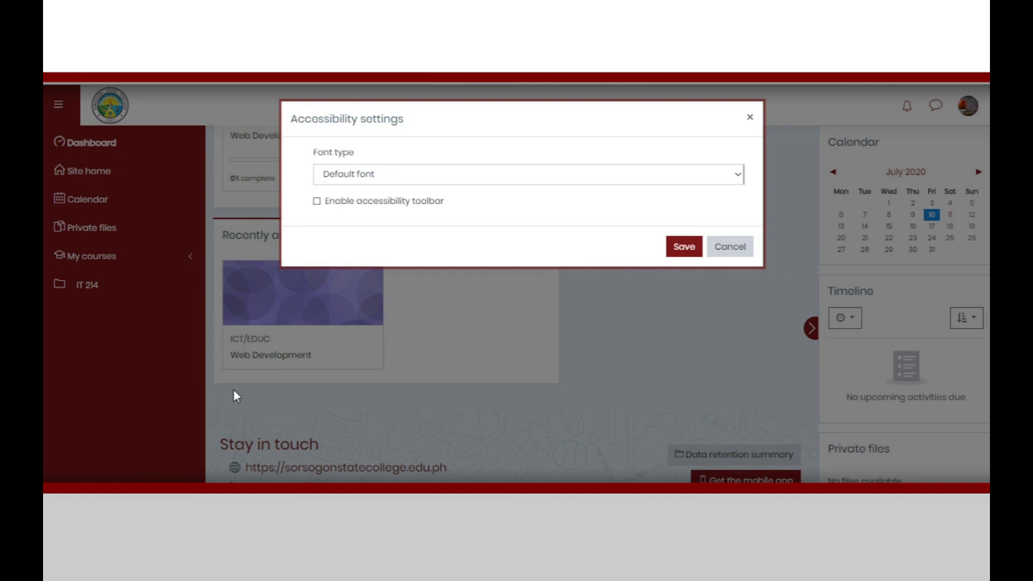
Step: Try the Dyslexic font, revert to Default font, and save the accessibility settings
click(736, 178)
click(596, 210)
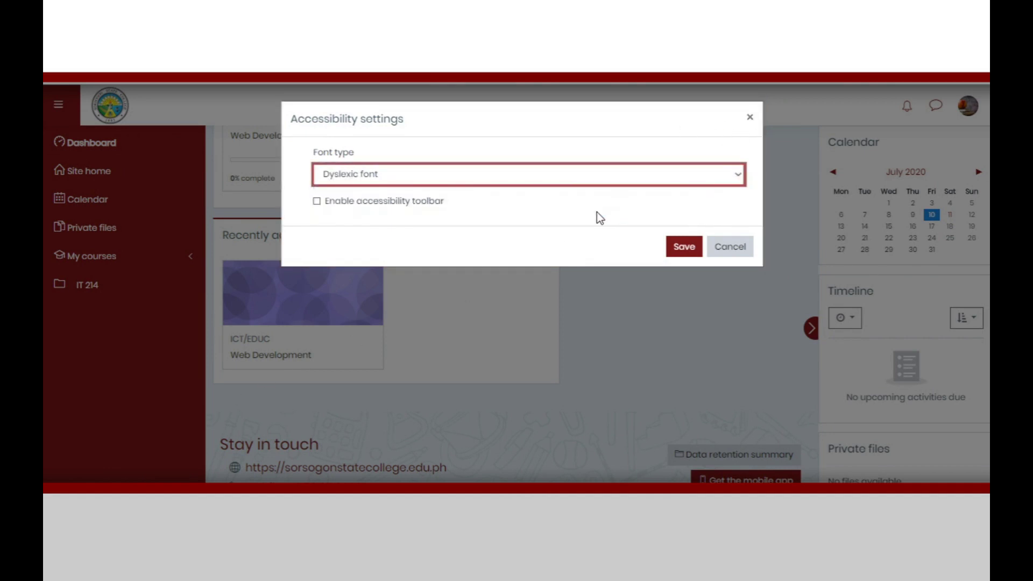
click(690, 185)
click(632, 189)
click(690, 249)
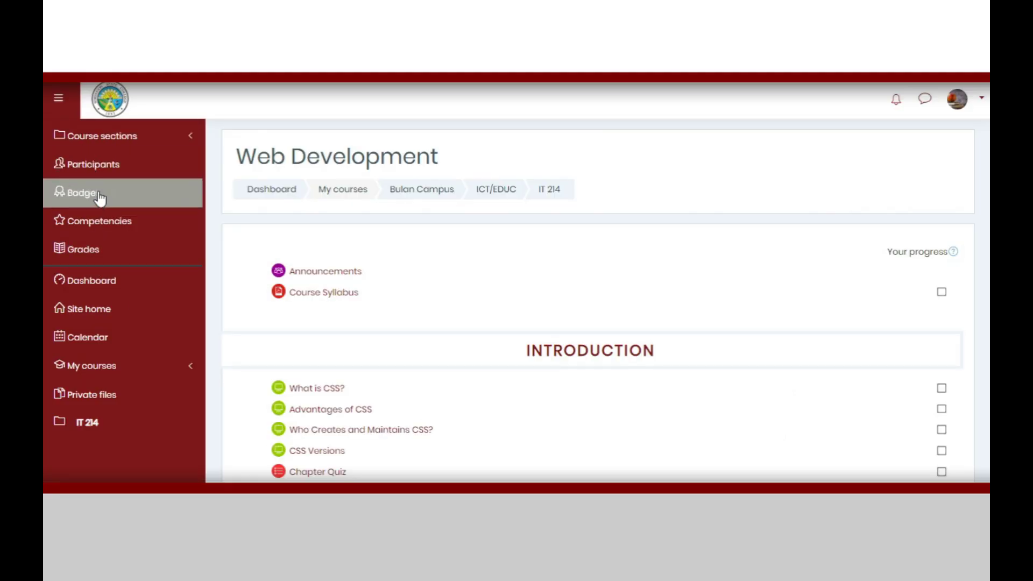
Step: Go to the Dashboard and open the IT 214 Web Development course
click(110, 281)
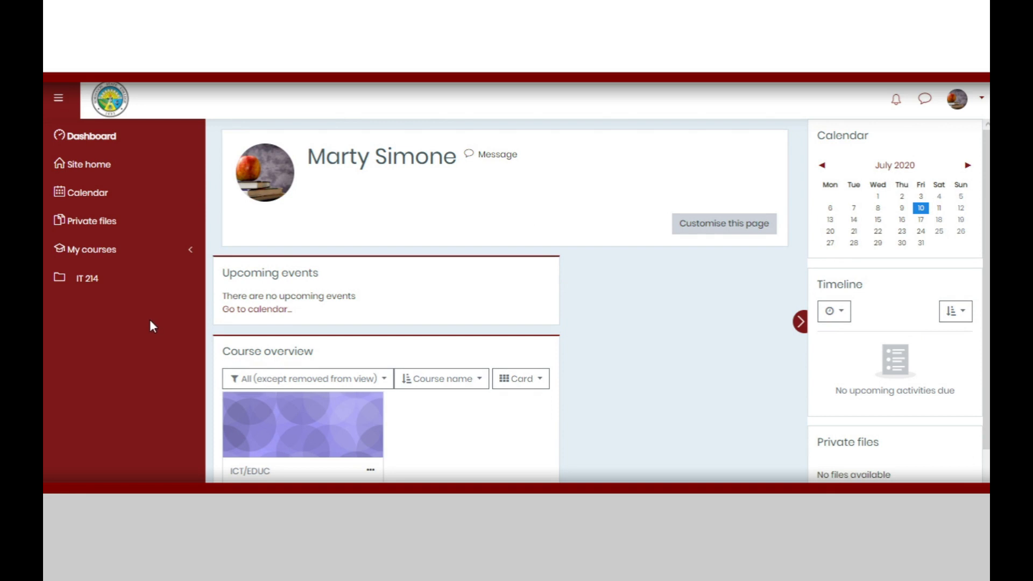
click(119, 286)
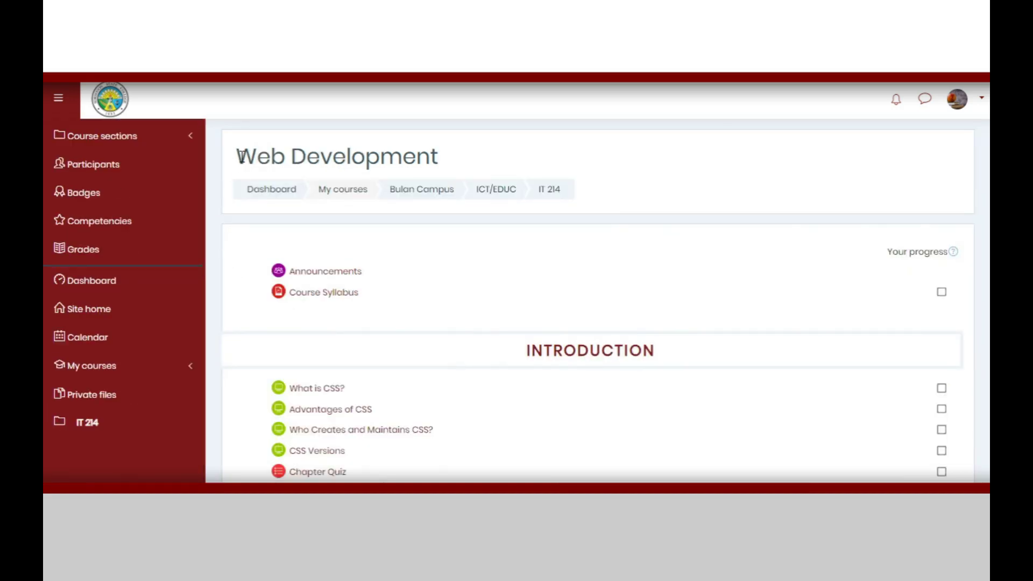
drag(239, 156, 434, 153)
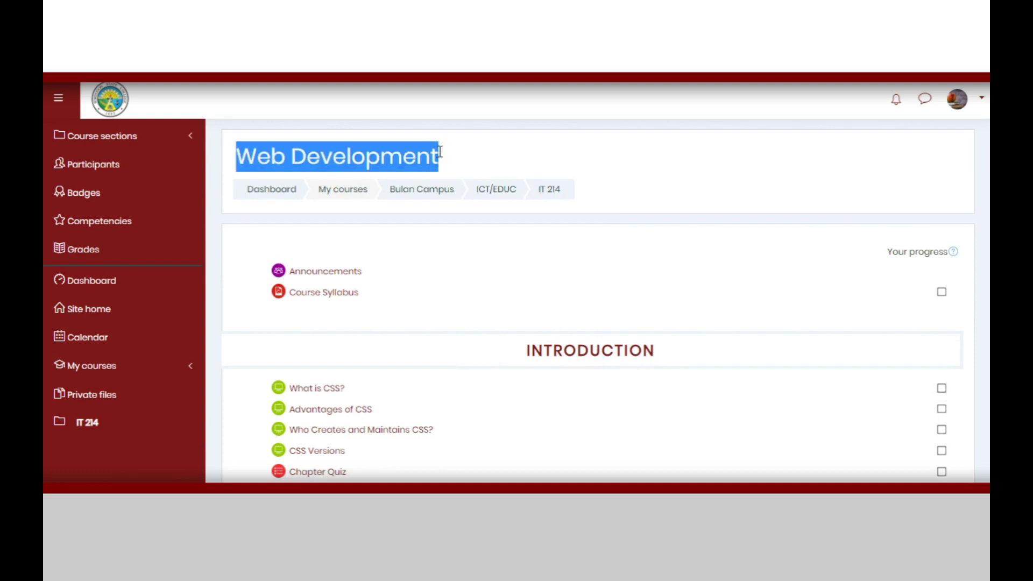
click(454, 159)
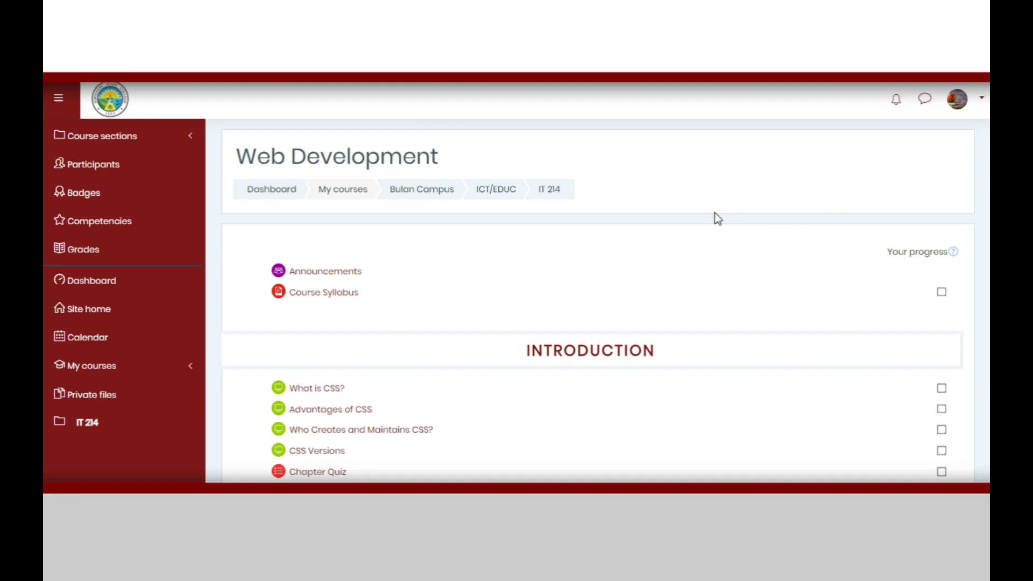
click(330, 276)
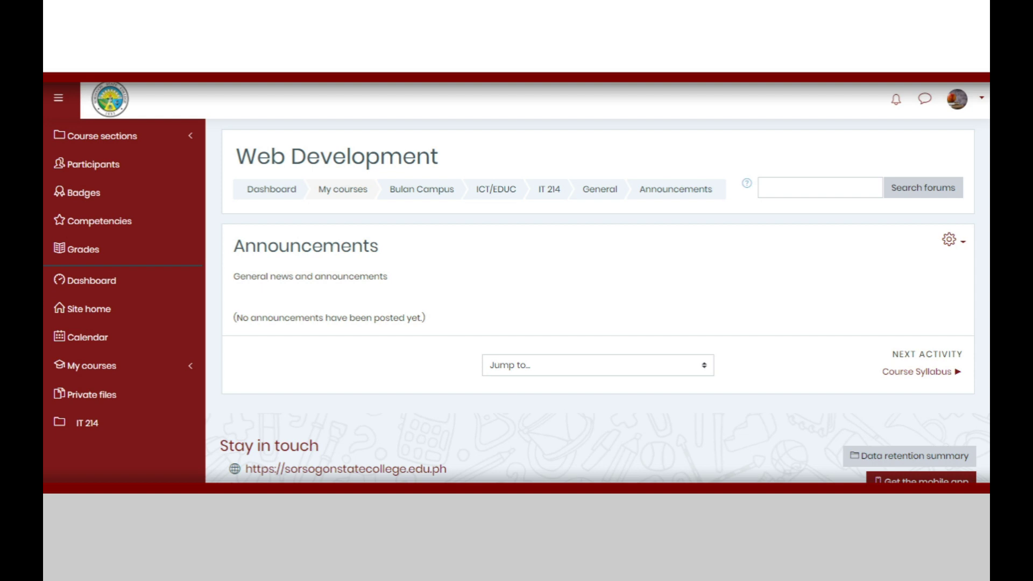
key(alt+Left)
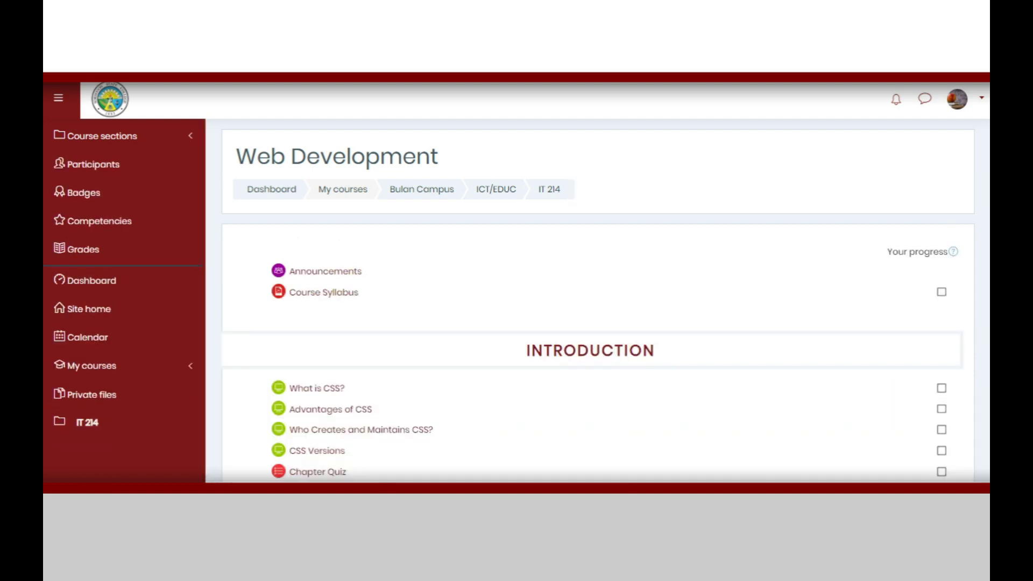
click(308, 296)
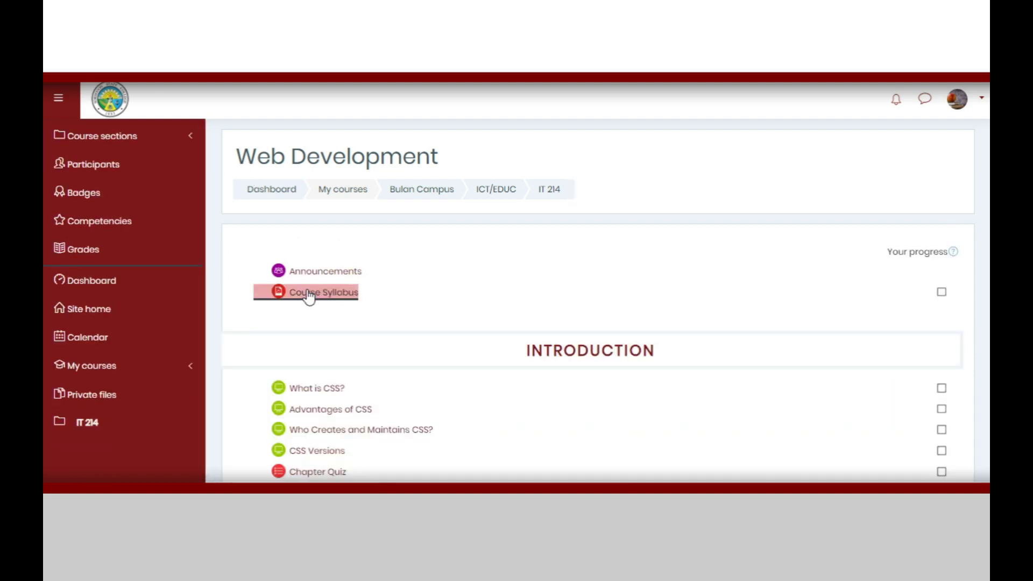
scroll(444, 290, down, 20)
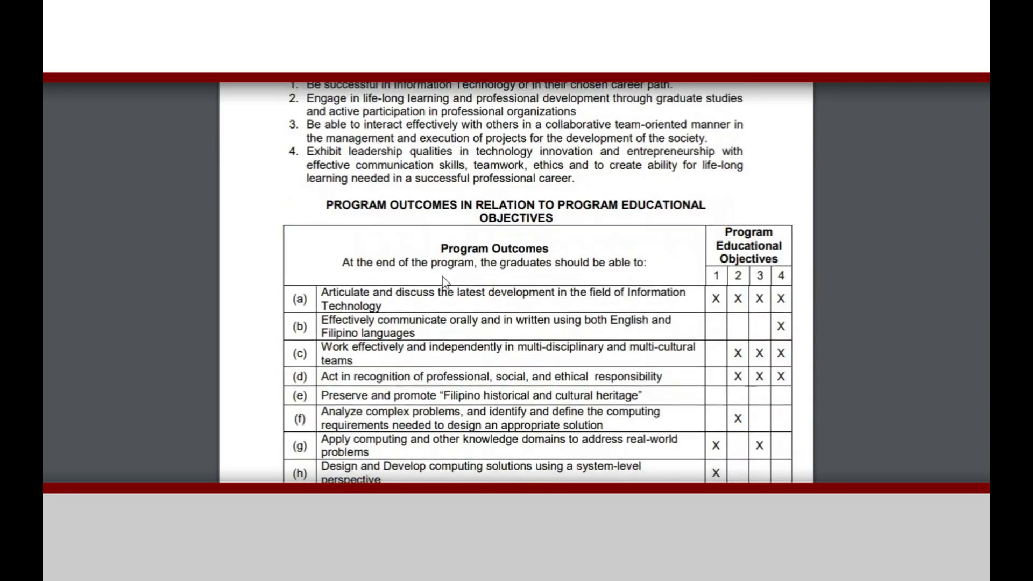
scroll(443, 274, down, 20)
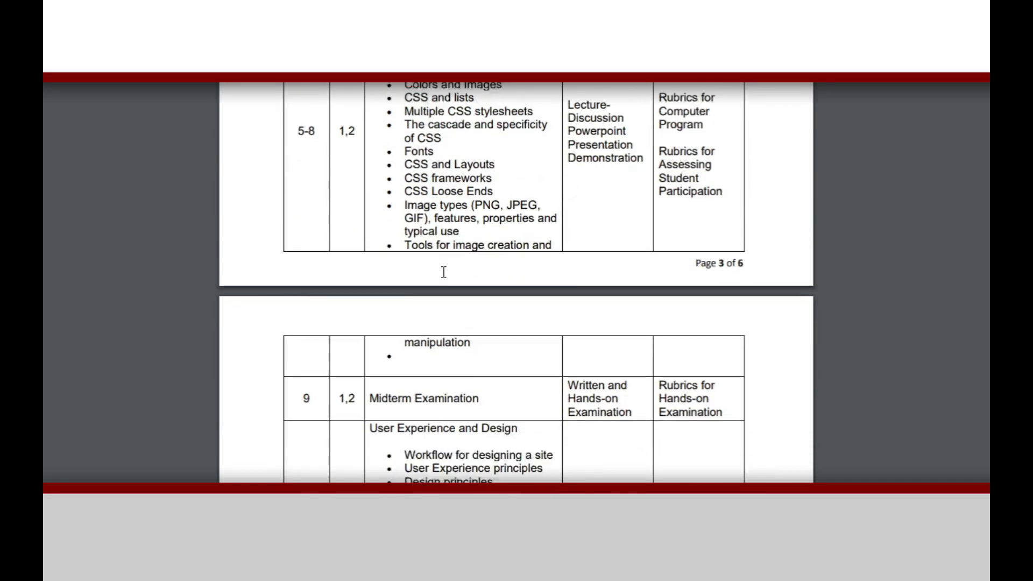
scroll(436, 269, down, 20)
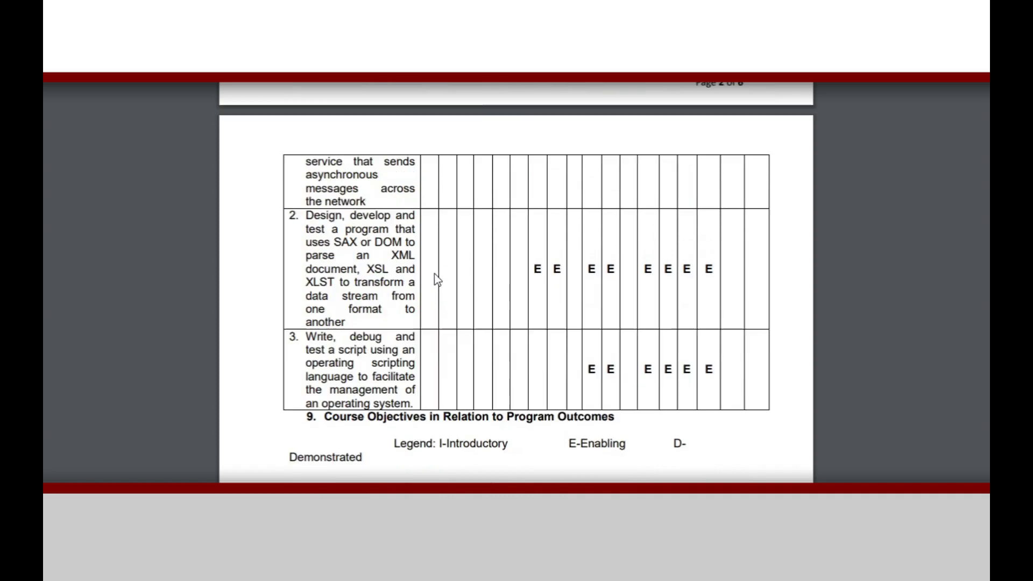
scroll(582, 173, up, 2)
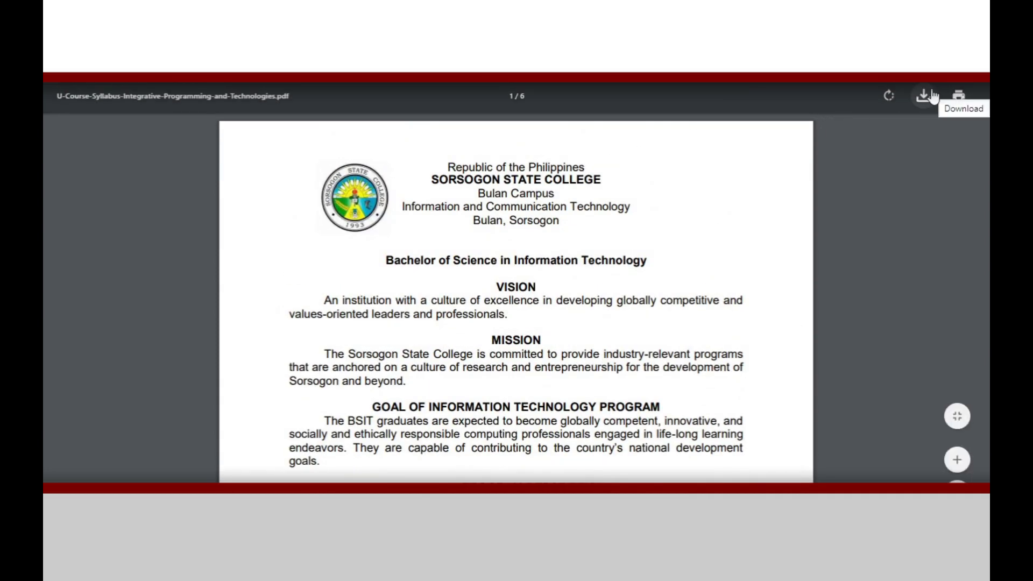
click(932, 97)
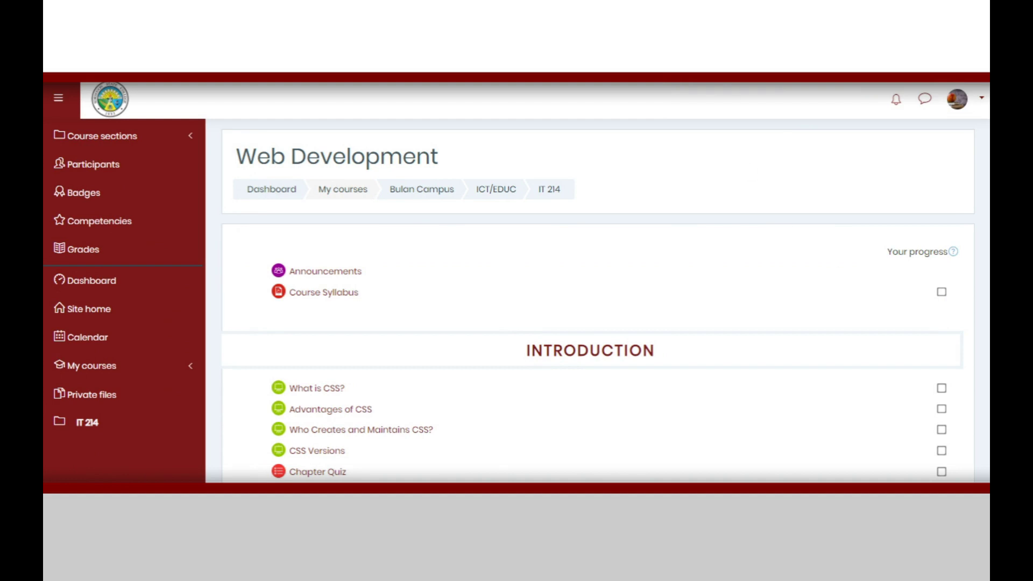
Step: Scroll to the INTRODUCTION section and open the 'What is CSS?' lesson
scroll(690, 233, down, 2)
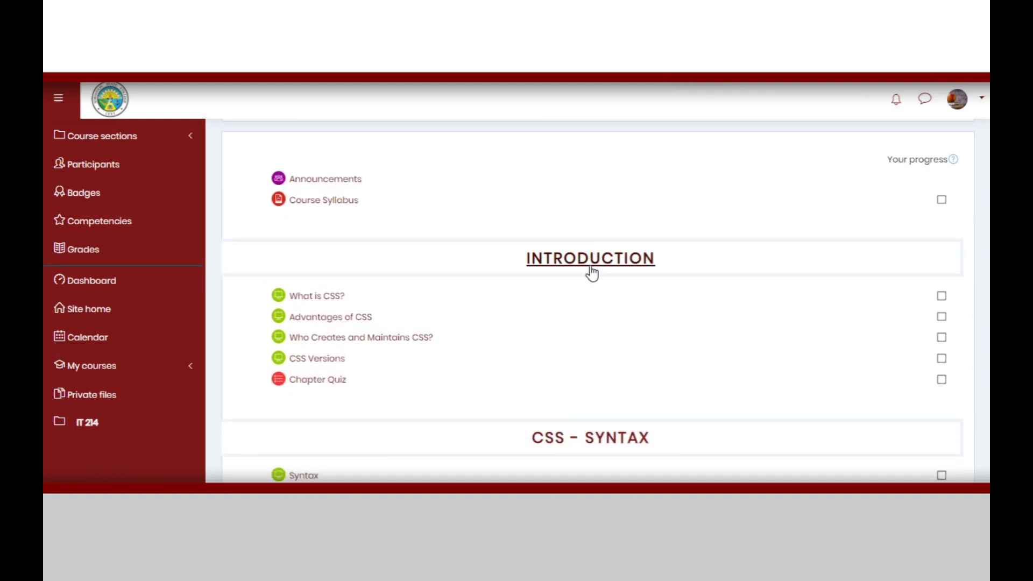
scroll(592, 272, down, 2)
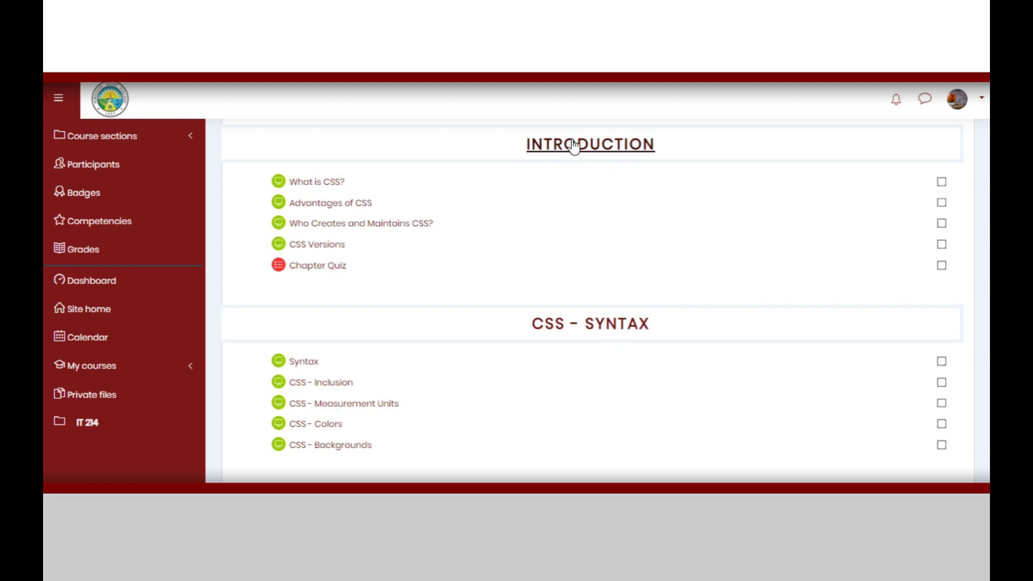
scroll(557, 200, down, 2)
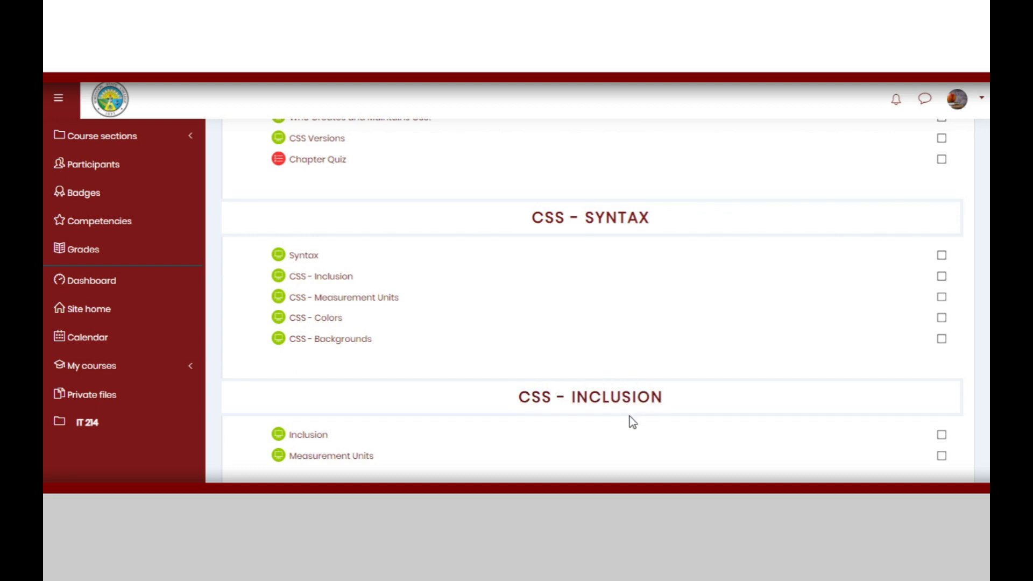
scroll(549, 301, down, 4)
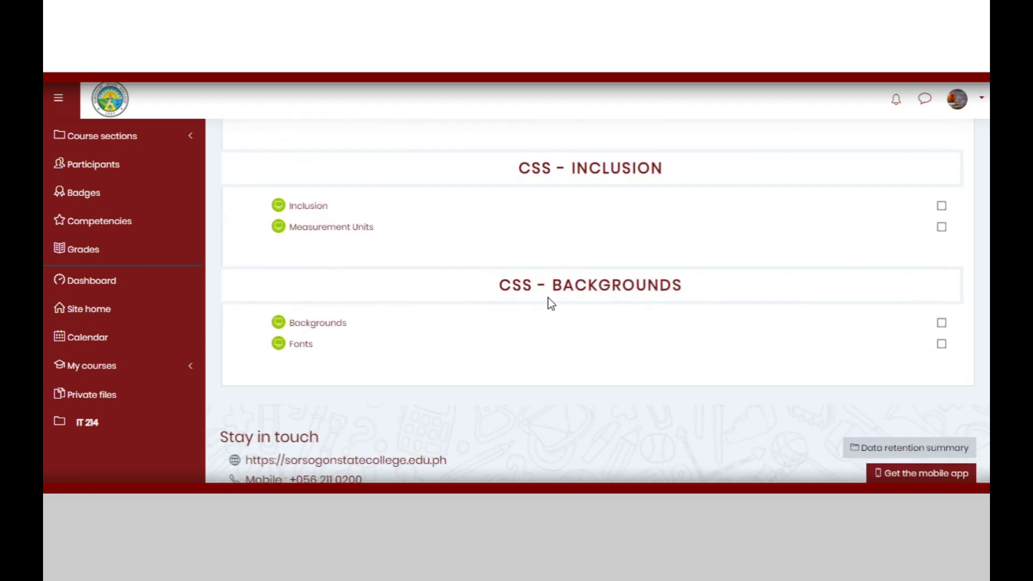
scroll(932, 366, up, 8)
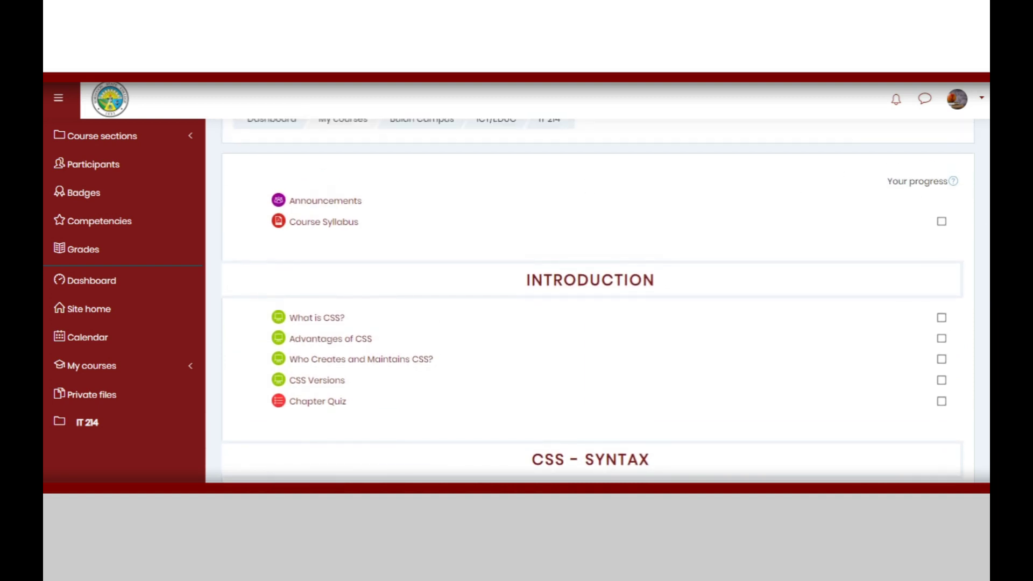
scroll(597, 301, up, 2)
scroll(597, 302, down, 1)
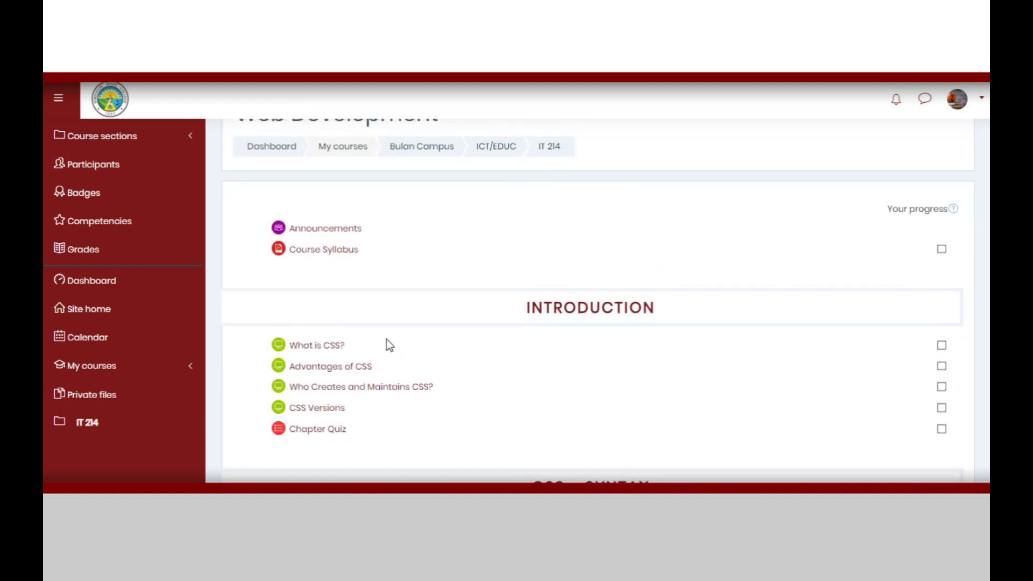
click(324, 350)
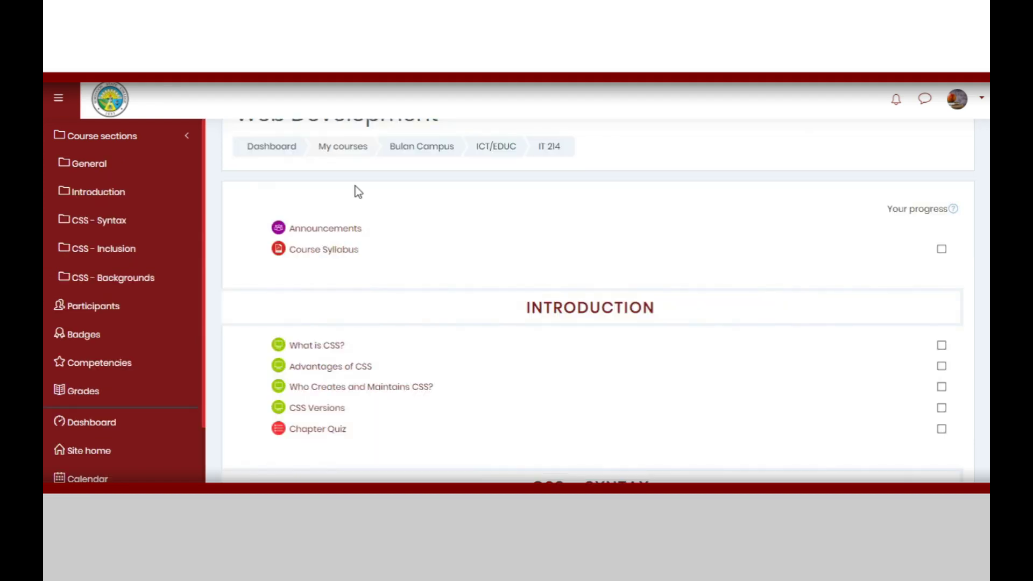
Step: Mark 'What is CSS?' complete and look through the 'Advantages of CSS' lesson
click(939, 347)
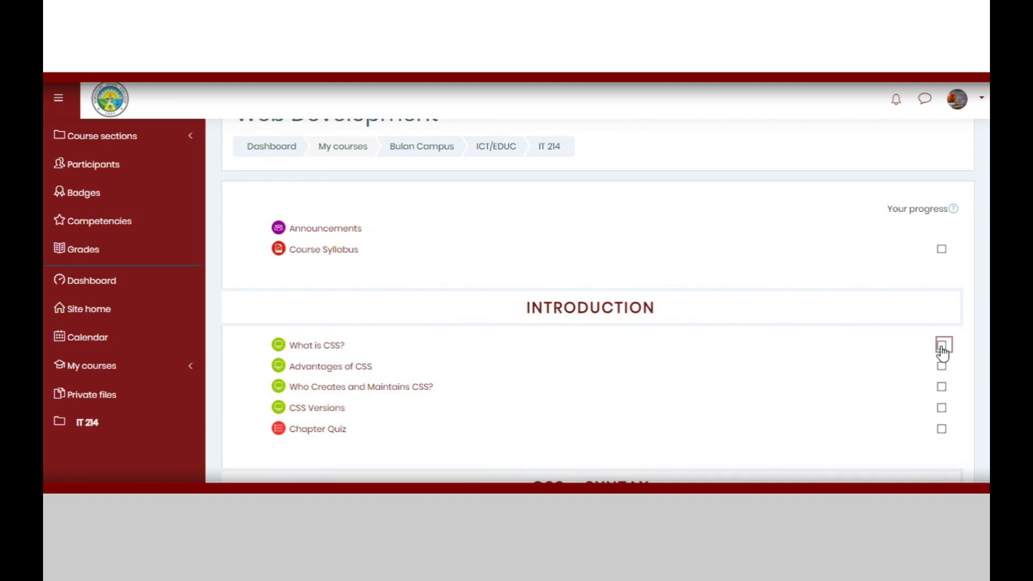
click(323, 366)
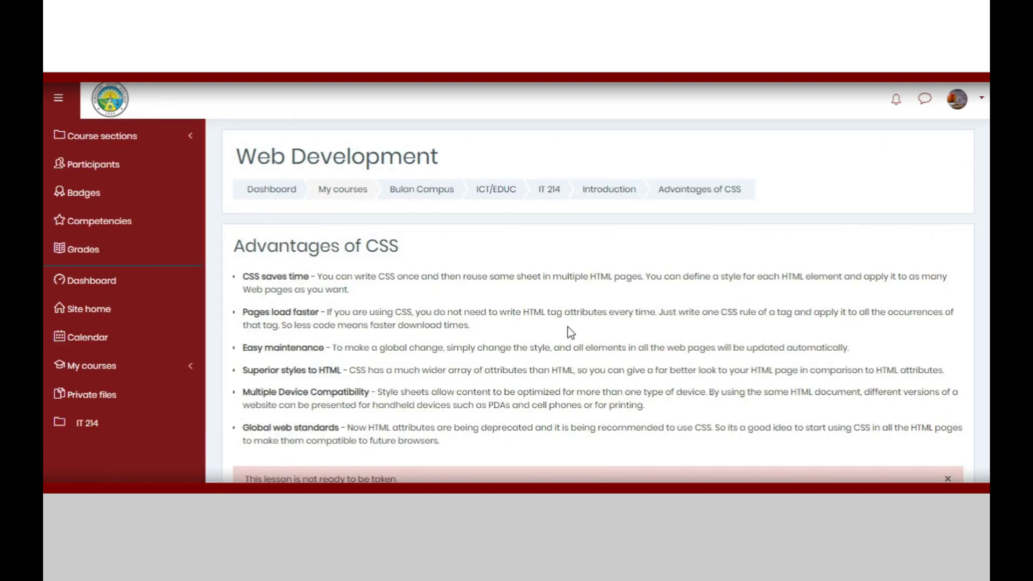
scroll(567, 329, down, 2)
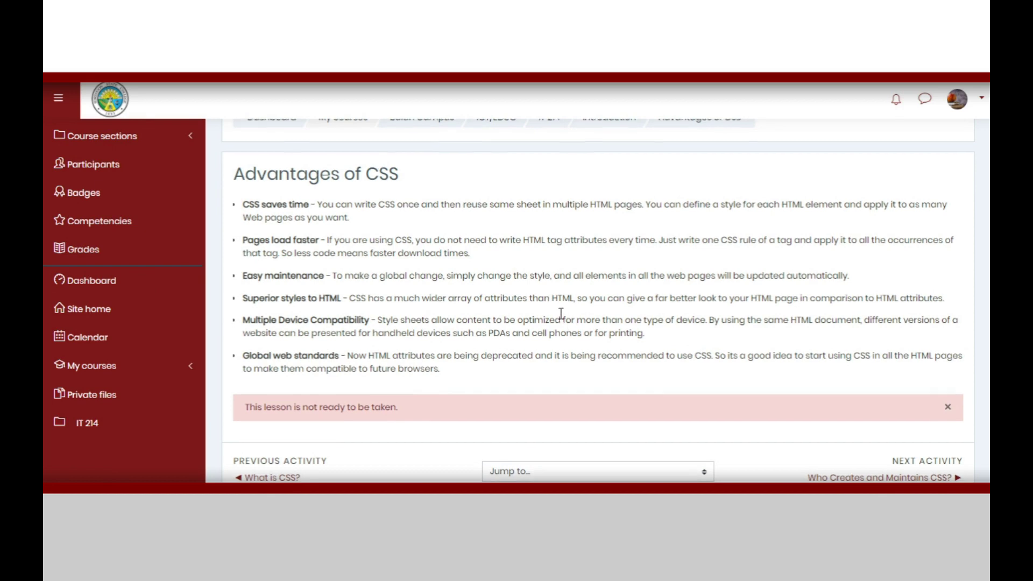
scroll(568, 326, up, 2)
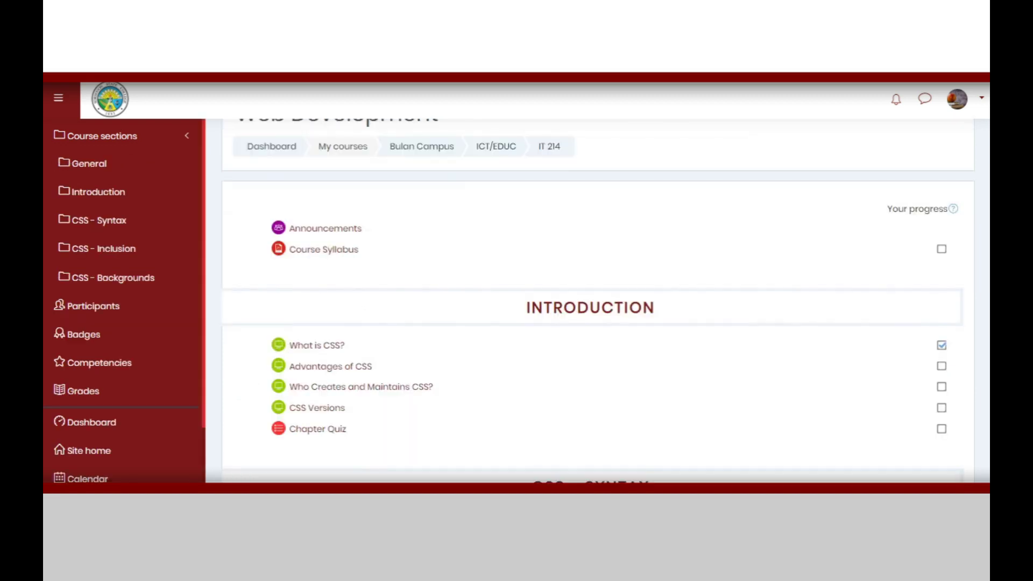
Step: Tick Advantages of CSS, Who Creates and Maintains CSS?, and CSS Versions as complete
click(941, 367)
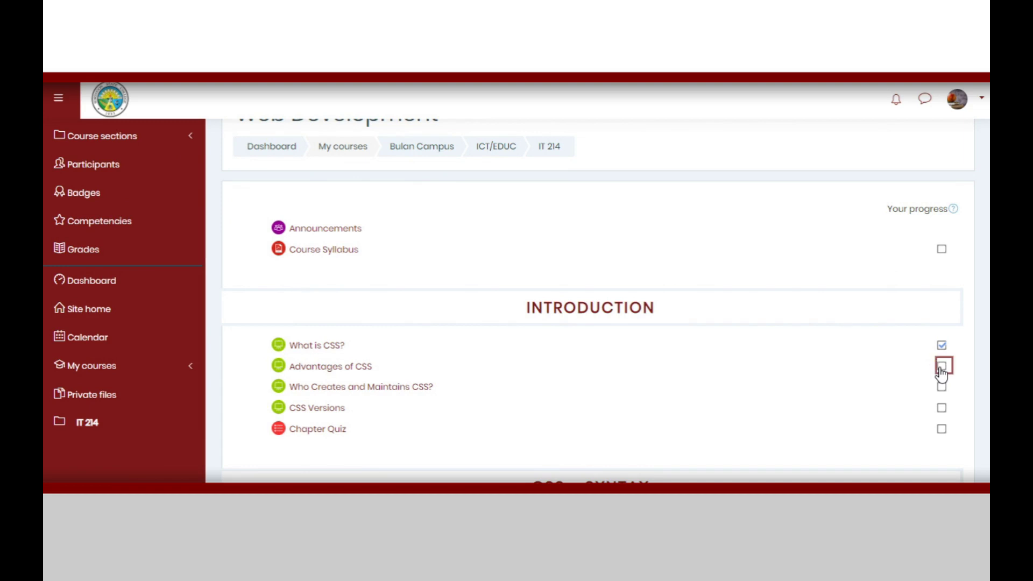
click(942, 387)
click(943, 407)
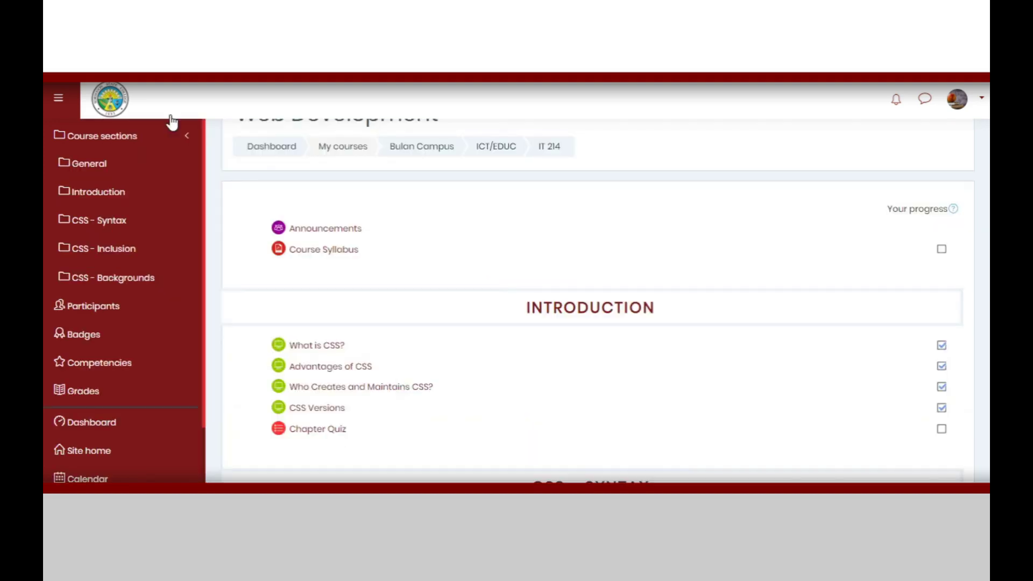
scroll(591, 302, down, 6)
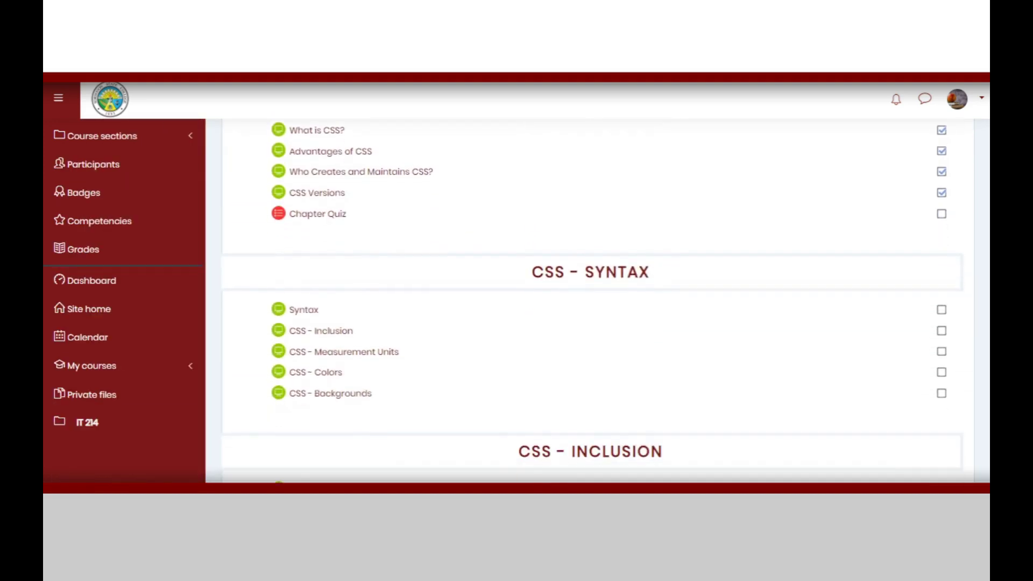
scroll(592, 301, down, 2)
scroll(592, 301, up, 1)
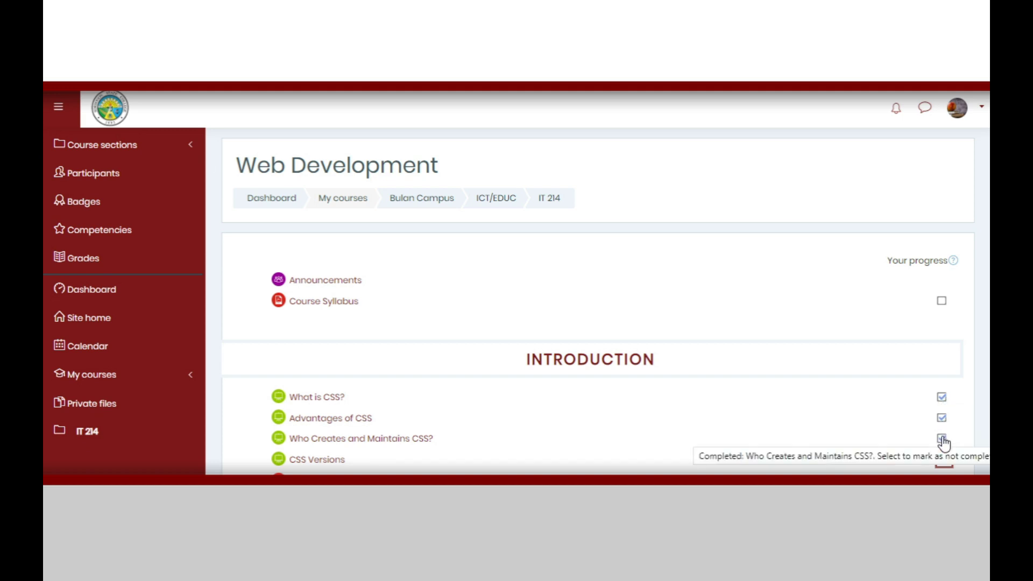
Step: Open the Chapter Quiz, start the attempt, and pick option b for question 1
click(943, 459)
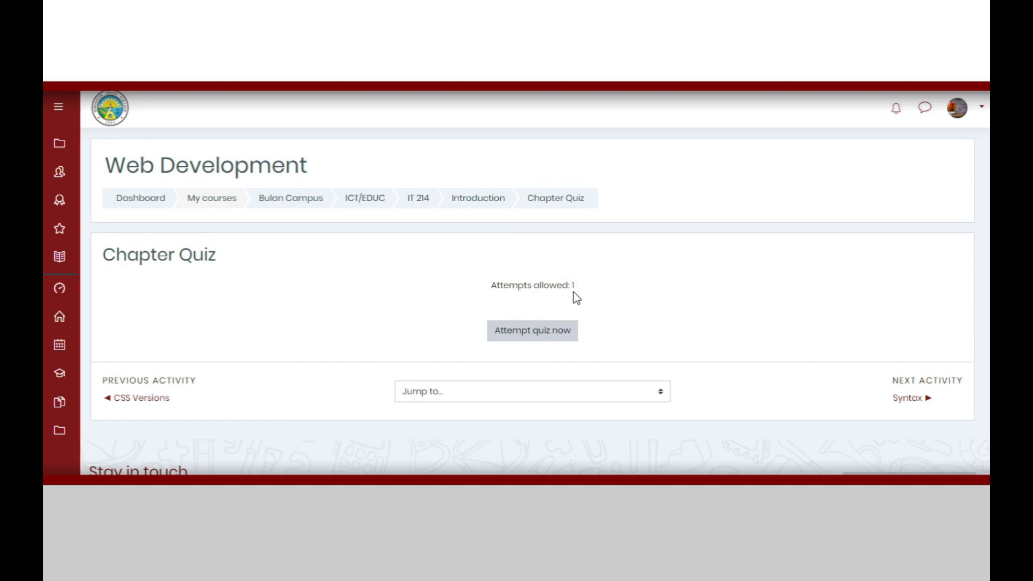
click(556, 335)
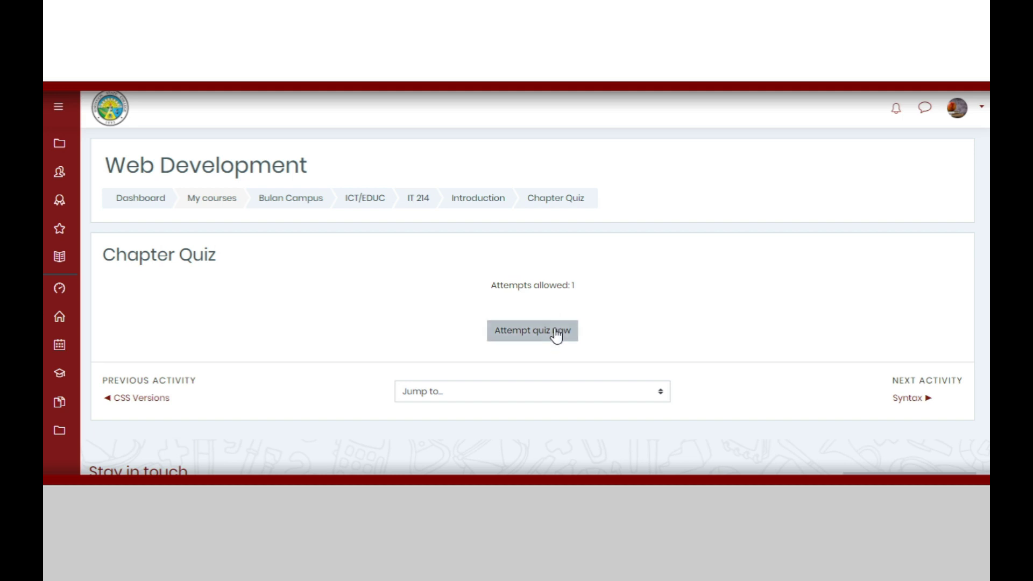
click(514, 341)
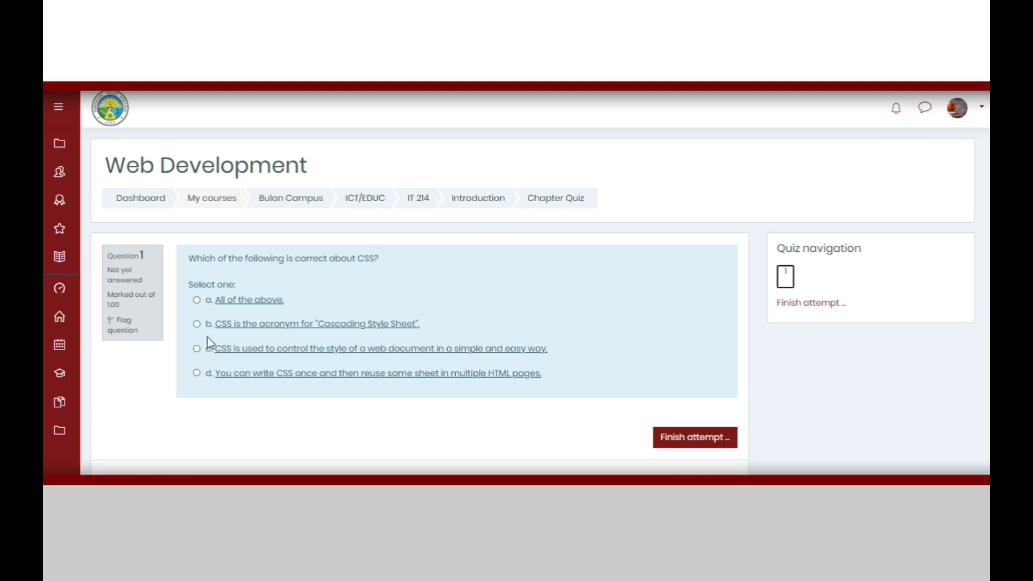
click(197, 324)
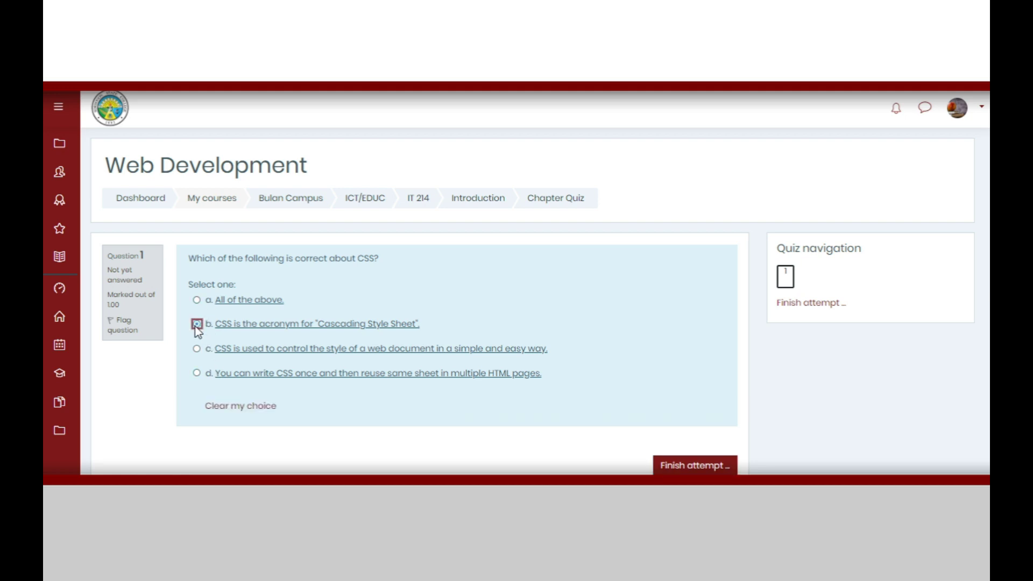
Step: Try other answers using 'Clear my choice', settle on option b, and finish the attempt
click(224, 407)
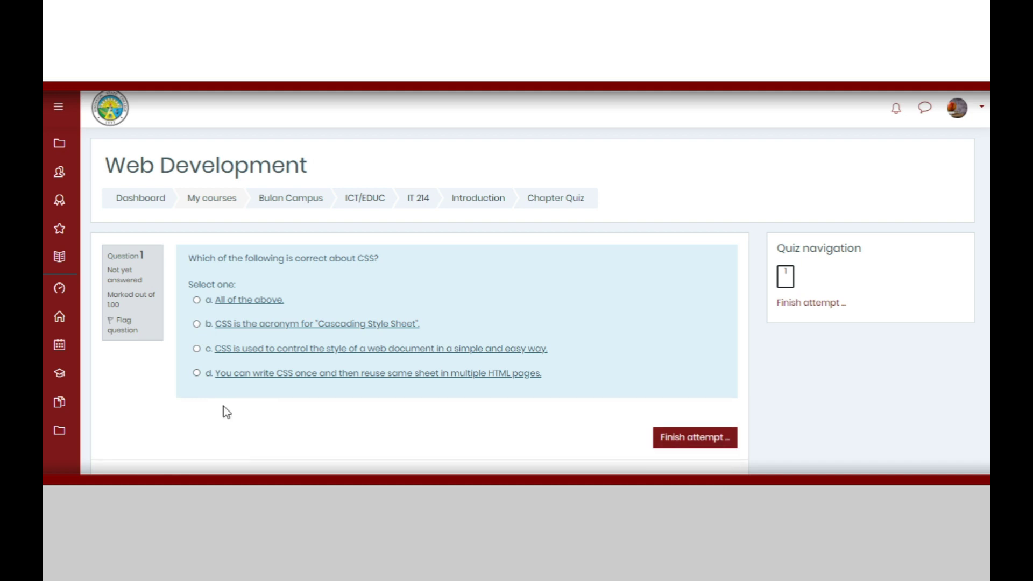
click(198, 324)
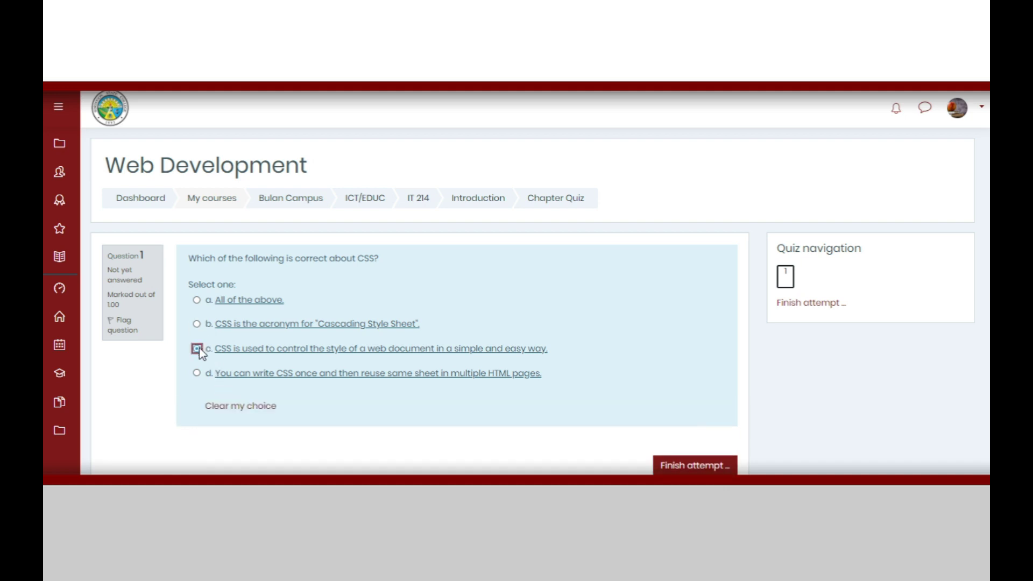
click(201, 371)
click(218, 407)
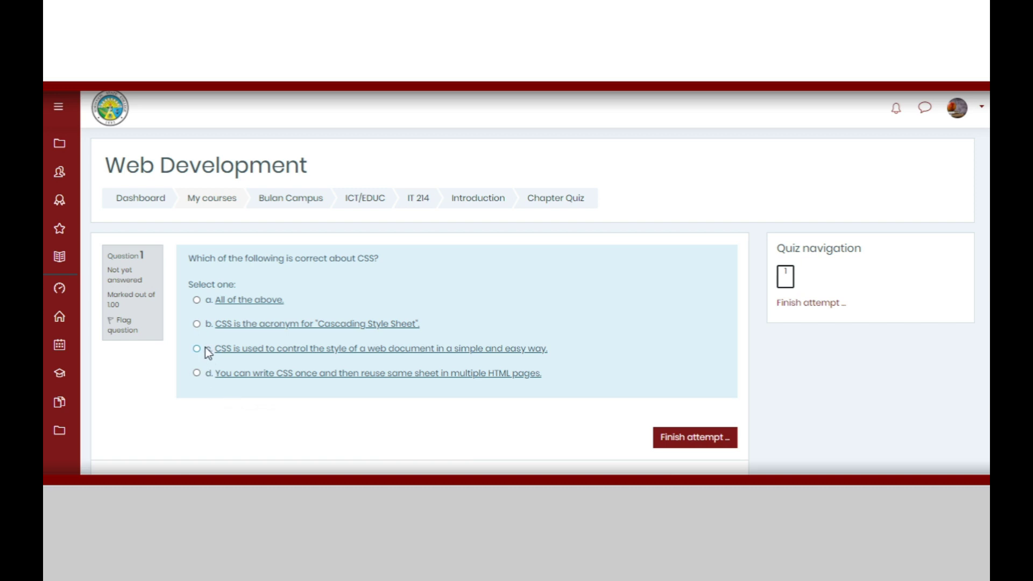
click(197, 325)
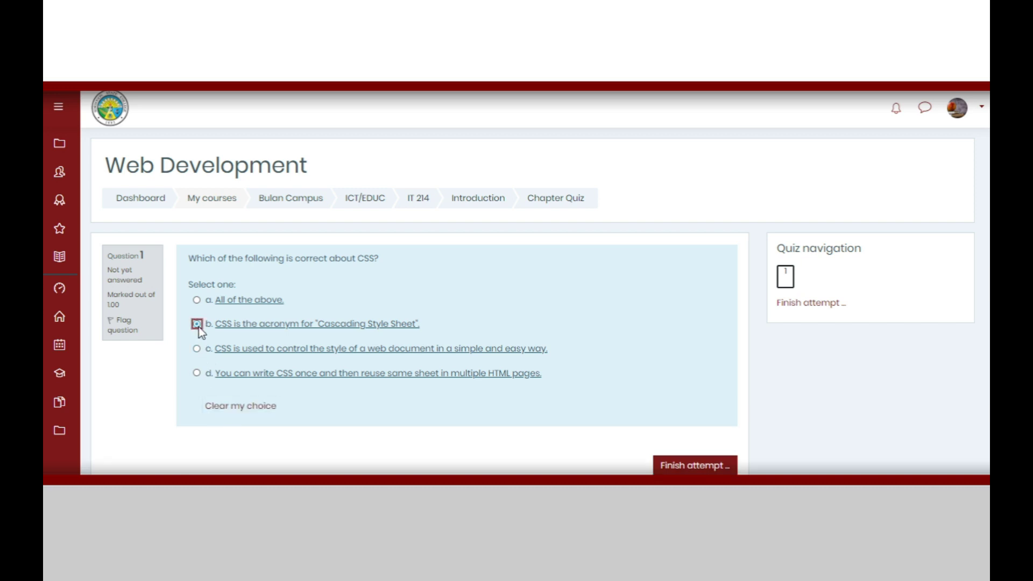
click(218, 406)
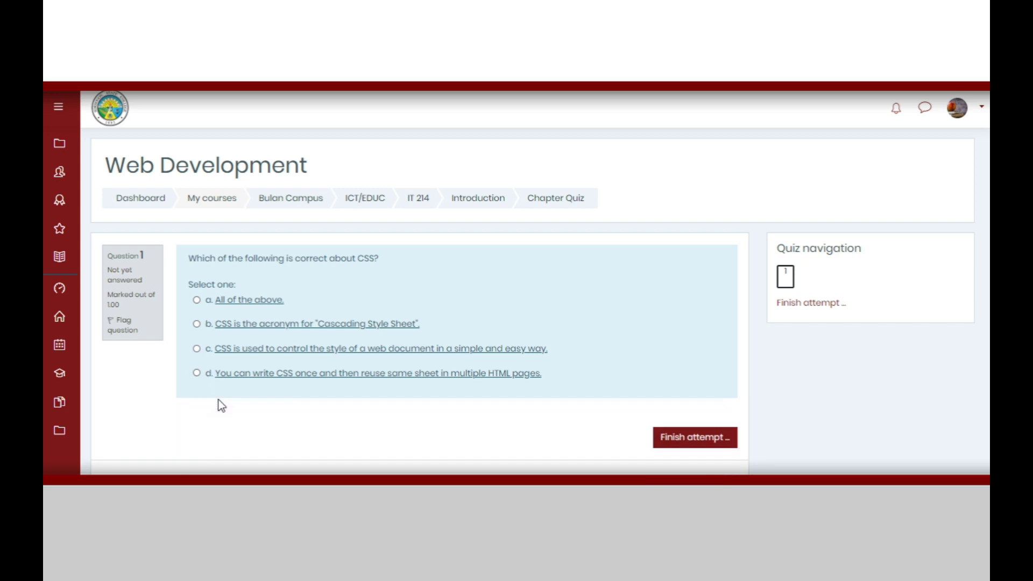
click(197, 324)
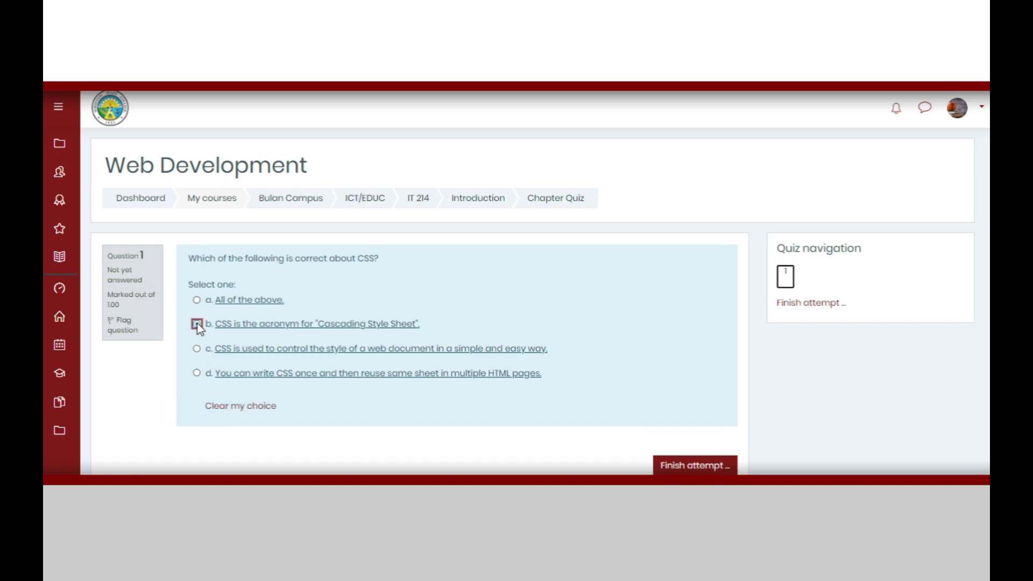
click(696, 466)
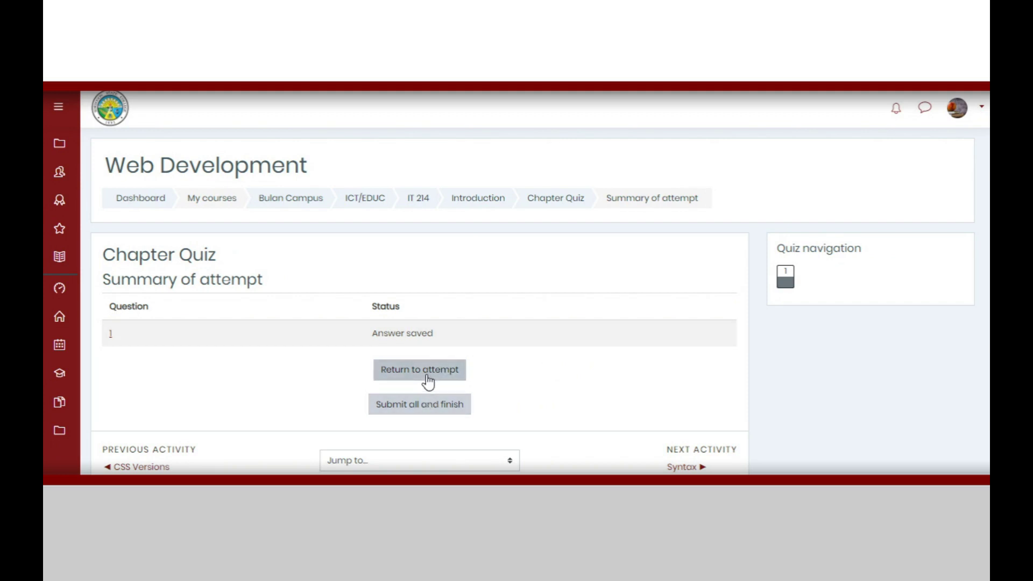
Step: Recheck the saved answer, then submit all and finish the Chapter Quiz for grading
click(428, 381)
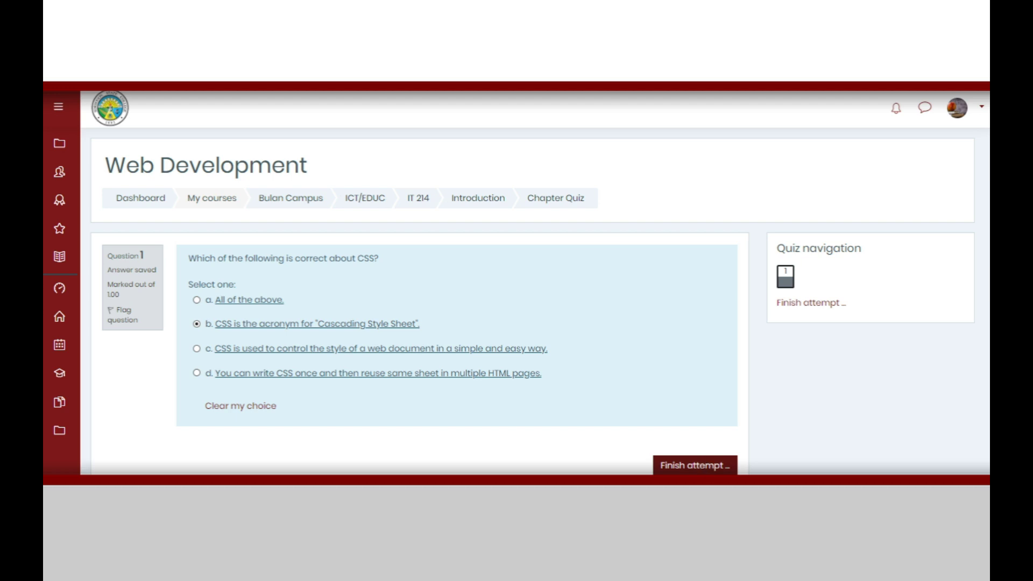
click(707, 468)
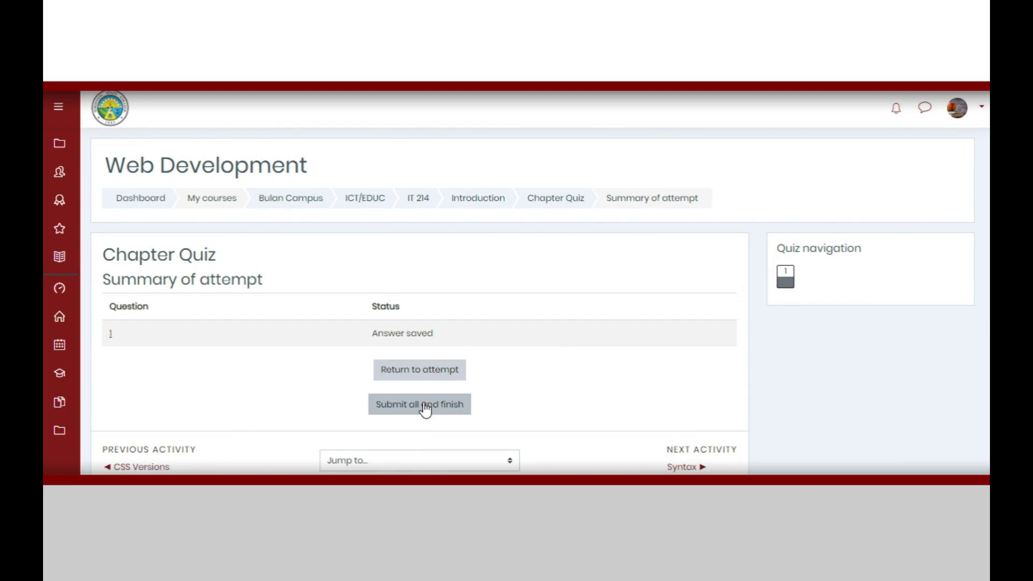
click(425, 409)
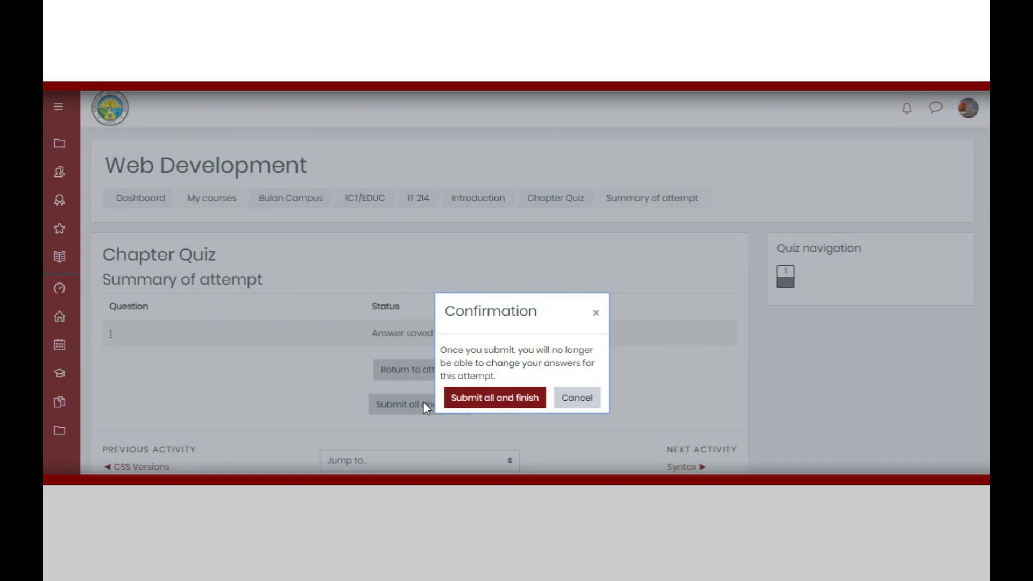
click(517, 406)
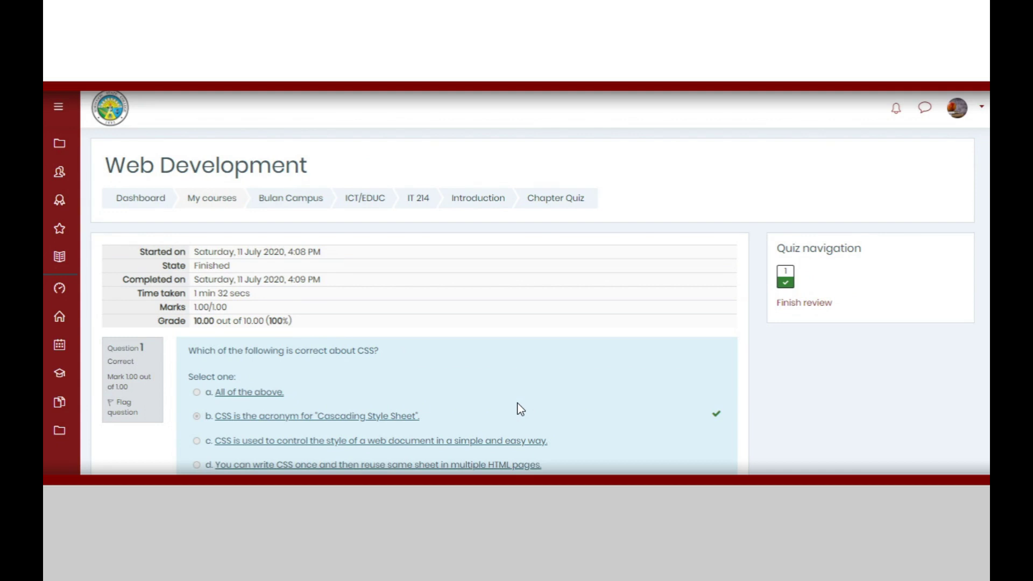
Step: Review the quiz results showing 10.00 out of 10.00 (100%) and 1 min 32 secs
scroll(521, 406, down, 3)
scroll(526, 390, up, 2)
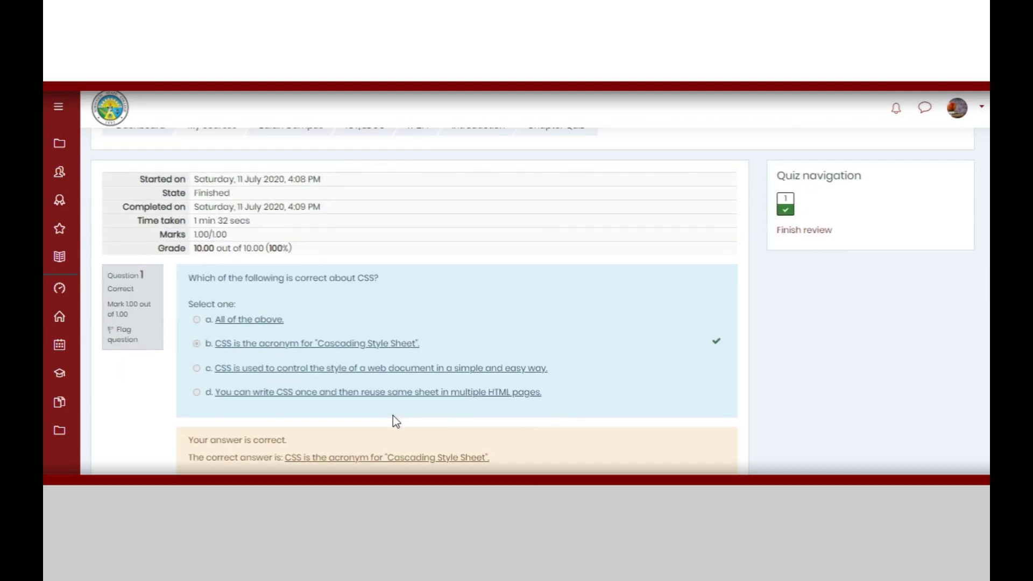
scroll(187, 211, up, 2)
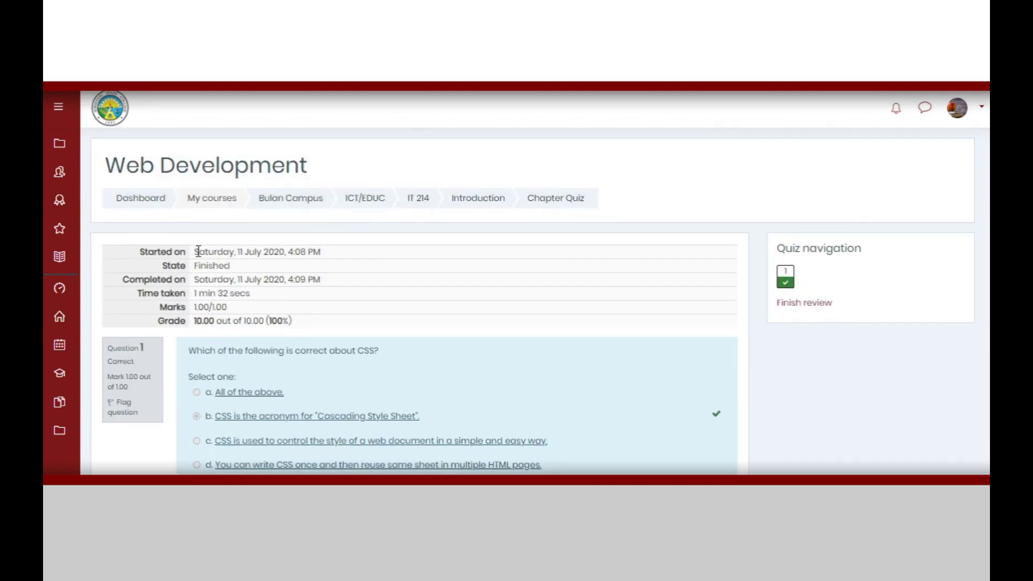
drag(198, 251, 334, 256)
click(226, 266)
scroll(328, 333, down, 3)
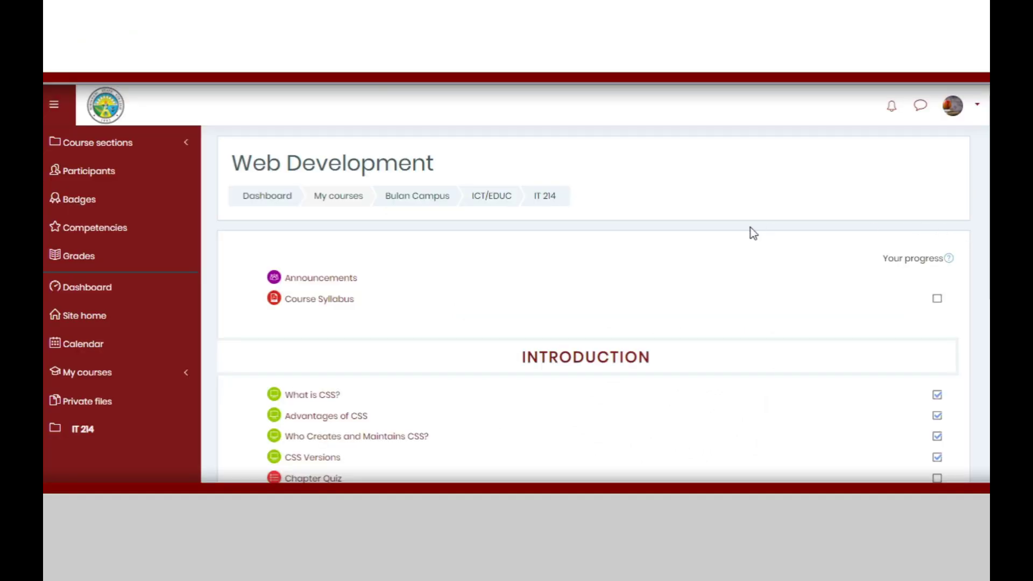
Step: Open Grades from the user menu to see Web Development's overall grade of 186.75
click(968, 110)
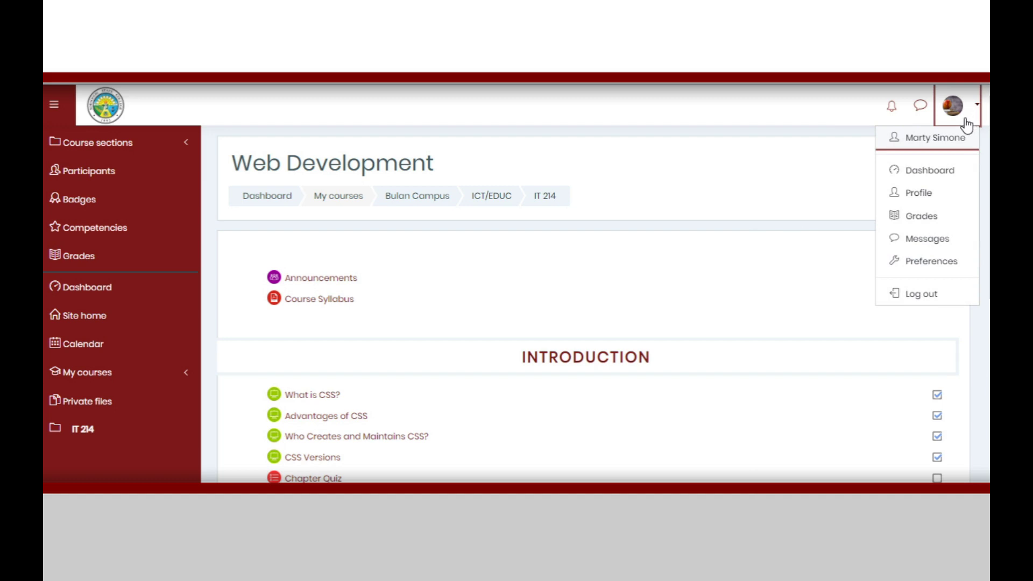
click(932, 216)
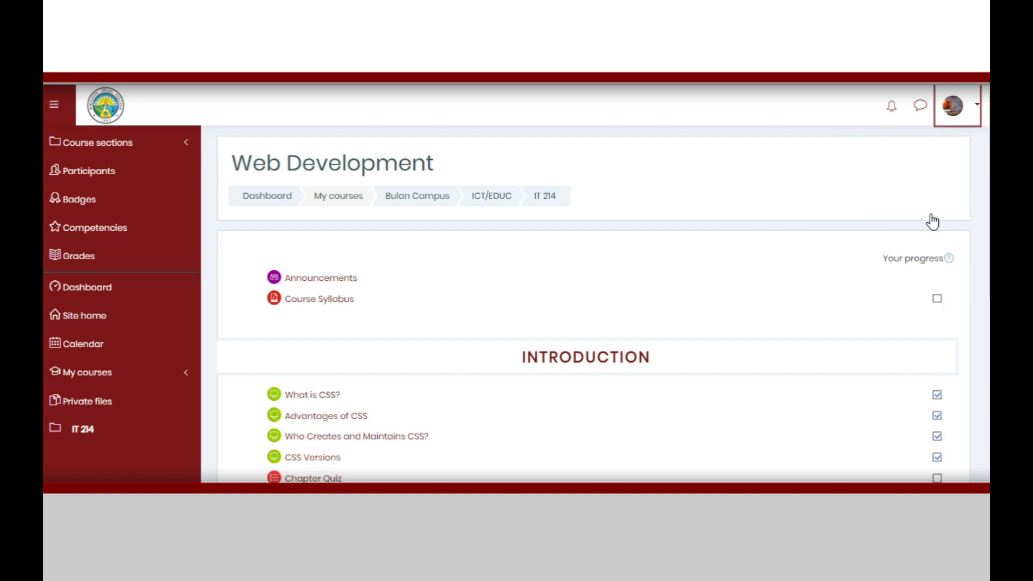